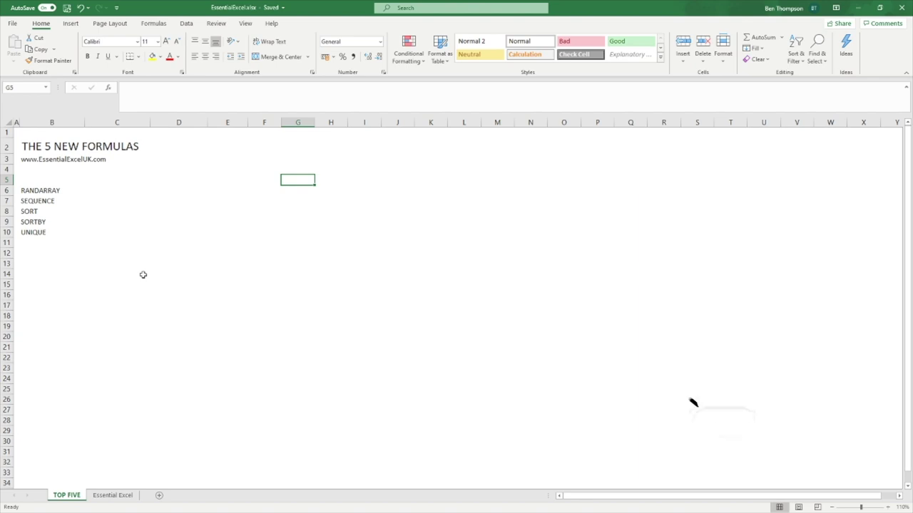
# Step: Enter the formula =RANDBETWEEN(1,10) in cell B13
pyautogui.click(79, 266)
pyautogui.write('=')
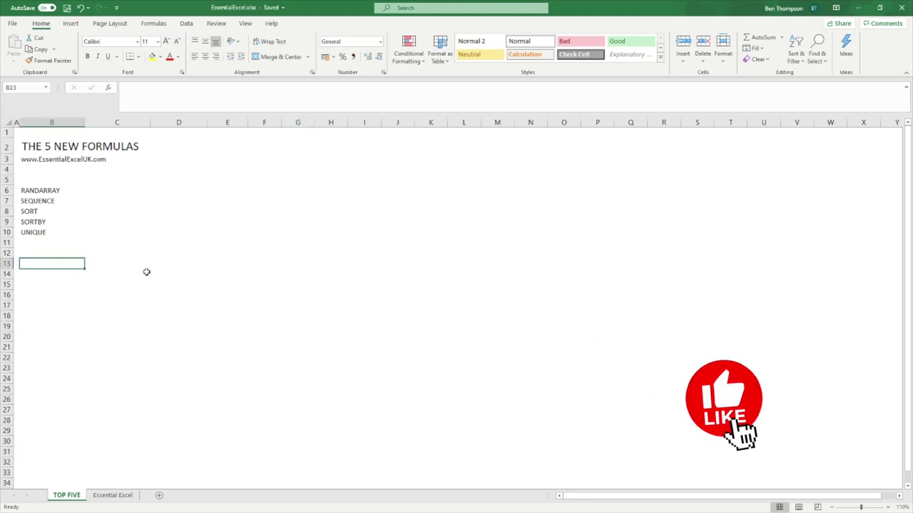
pyautogui.write('ran')
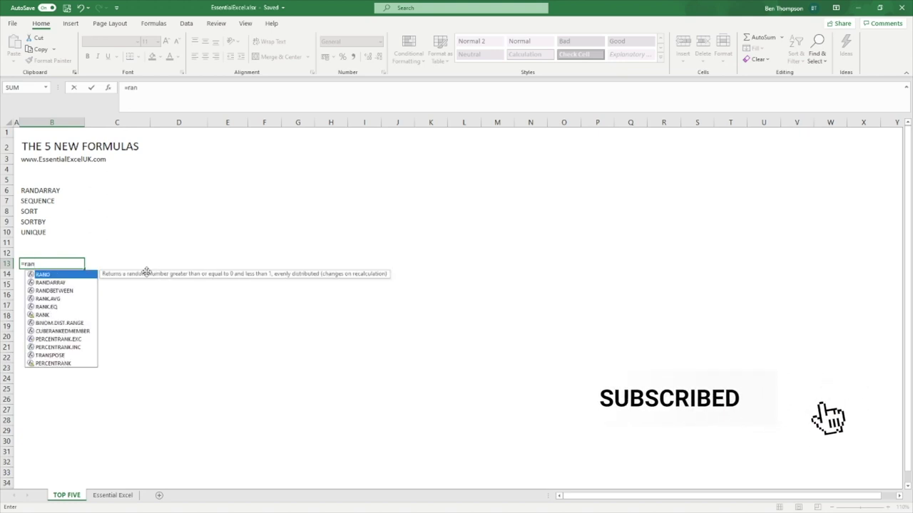
pyautogui.write('d')
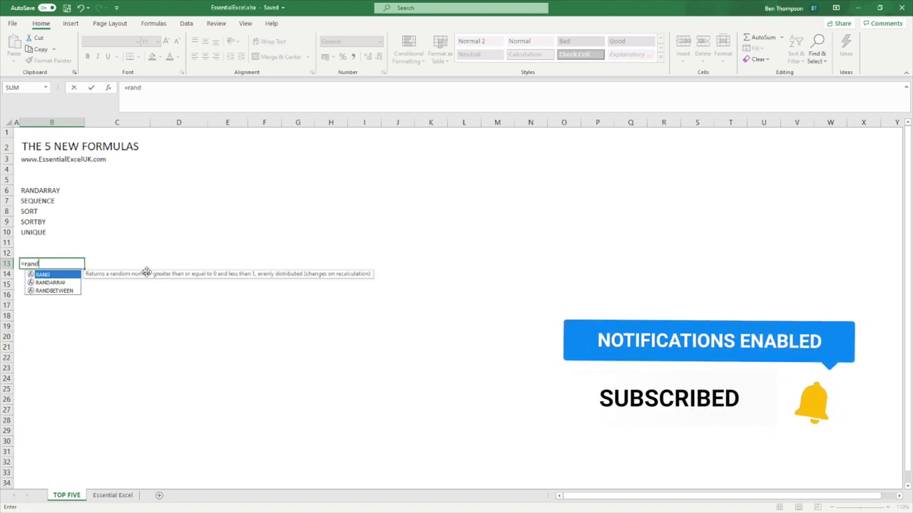
pyautogui.press('Down')
pyautogui.press('Down')
pyautogui.press('Tab')
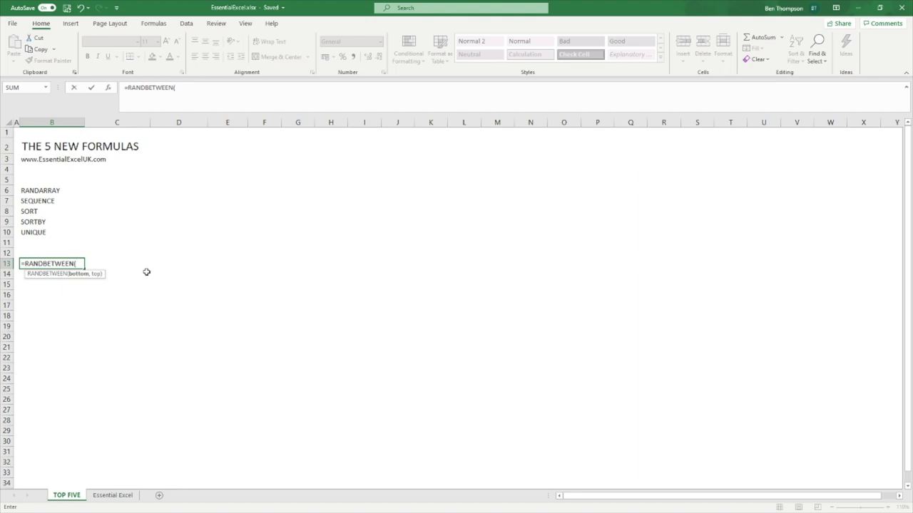
pyautogui.write('1,10)')
pyautogui.press('Return')
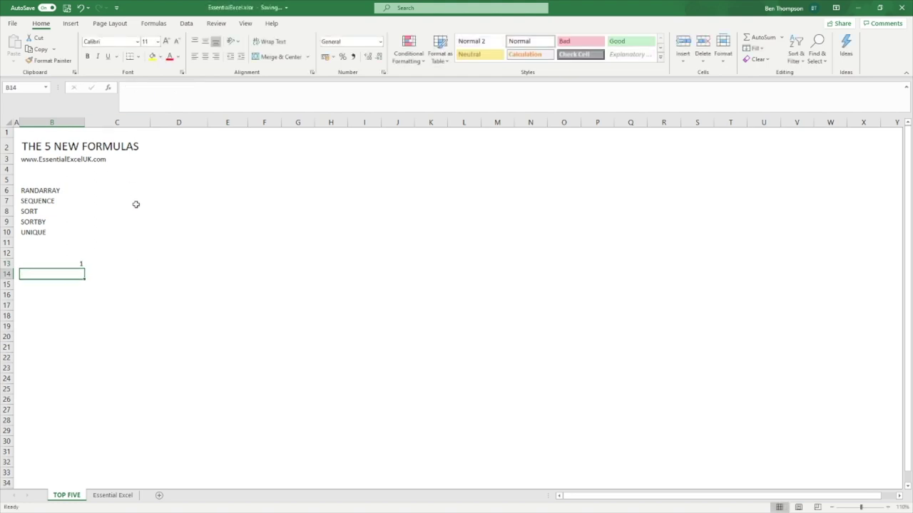
# Step: Recalculate the sheet repeatedly to watch how the random number in B13 behaves
pyautogui.press('F9')
pyautogui.press('F9')
pyautogui.press('F9')
pyautogui.press('F9')
pyautogui.press('F9')
pyautogui.press('F9')
pyautogui.press('F9')
pyautogui.press('F9')
# Step: Fill the RANDBETWEEN formula from B13 down to row 18 and across into column C
pyautogui.click(69, 263)
pyautogui.moveTo(85, 269); pyautogui.dragTo(84, 317)
pyautogui.click(80, 306)
pyautogui.click(80, 313)
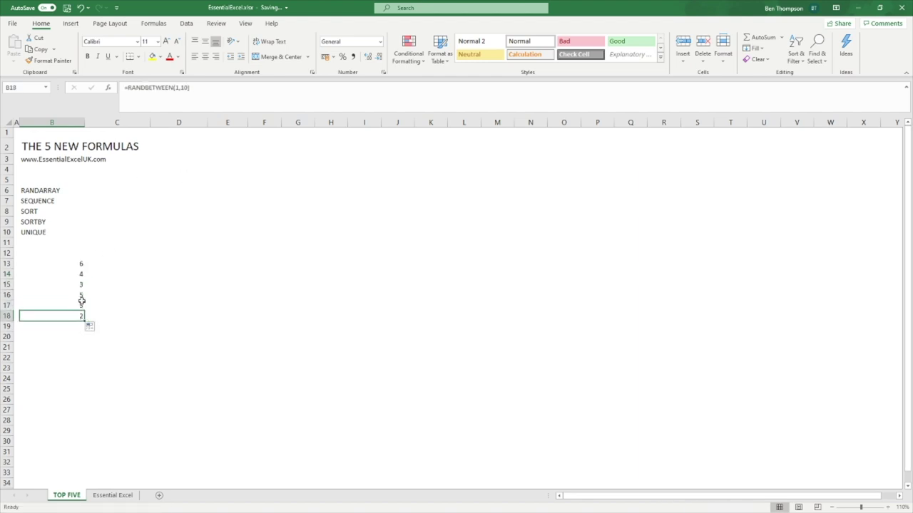
pyautogui.hotkey('ctrl', 'shift', 'Up')
pyautogui.moveTo(84, 321); pyautogui.dragTo(147, 320)
pyautogui.click(214, 308)
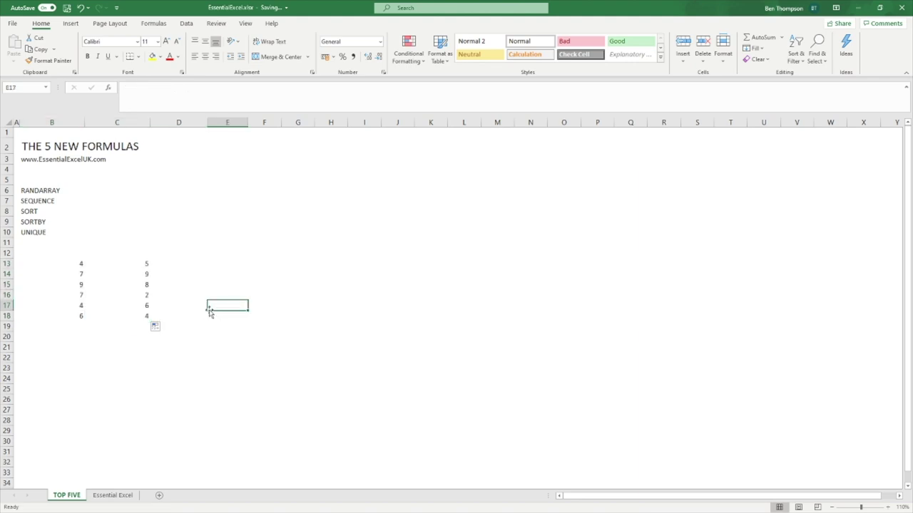
# Step: Recalculate the sheet several times to watch the RANDBETWEEN values in B13:C18
pyautogui.click(136, 304)
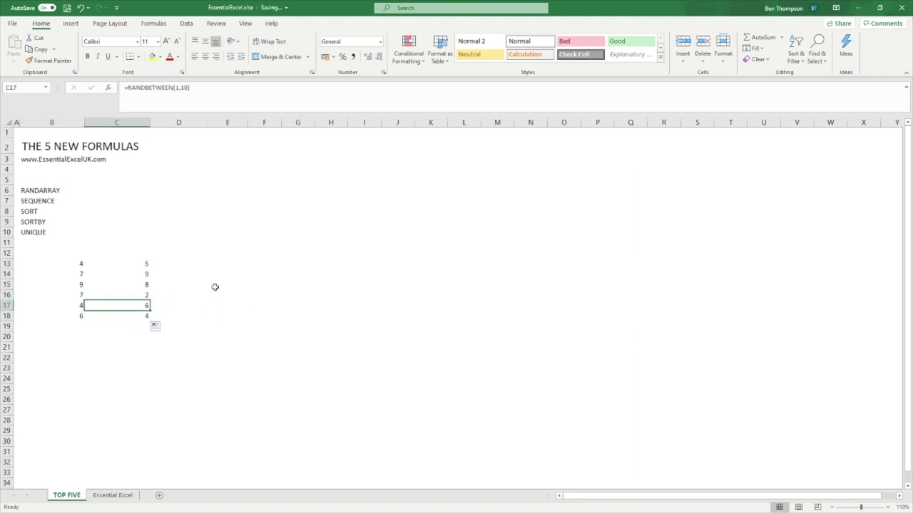
pyautogui.press('F9')
pyautogui.press('F9')
pyautogui.press('F9')
pyautogui.press('F9')
pyautogui.press('F9')
pyautogui.press('F9')
# Step: Clear the RANDBETWEEN formulas from the range B13:C18
pyautogui.press('Down')
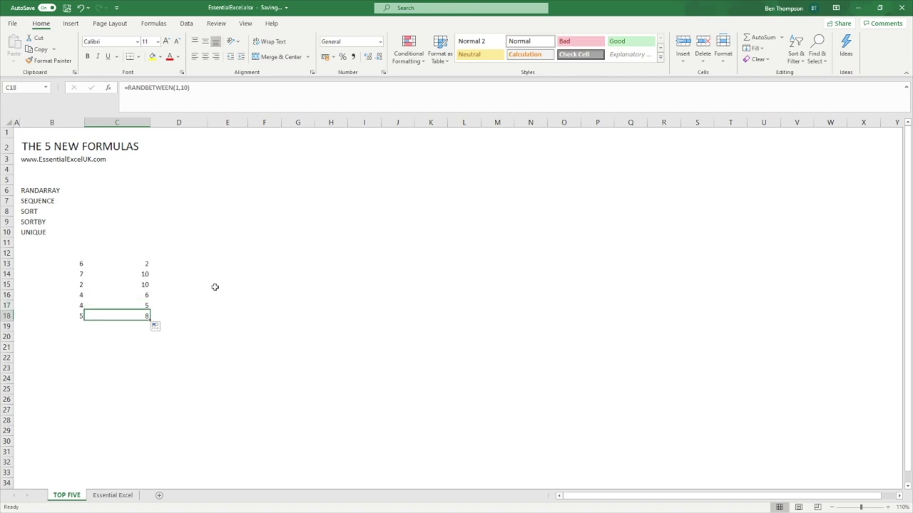
pyautogui.hotkey('shift', 'Left')
pyautogui.hotkey('shift', 'Up')
pyautogui.hotkey('shift', 'Up')
pyautogui.hotkey('shift', 'Up')
pyautogui.hotkey('shift', 'Up')
pyautogui.hotkey('shift', 'Up')
pyautogui.press('Delete')
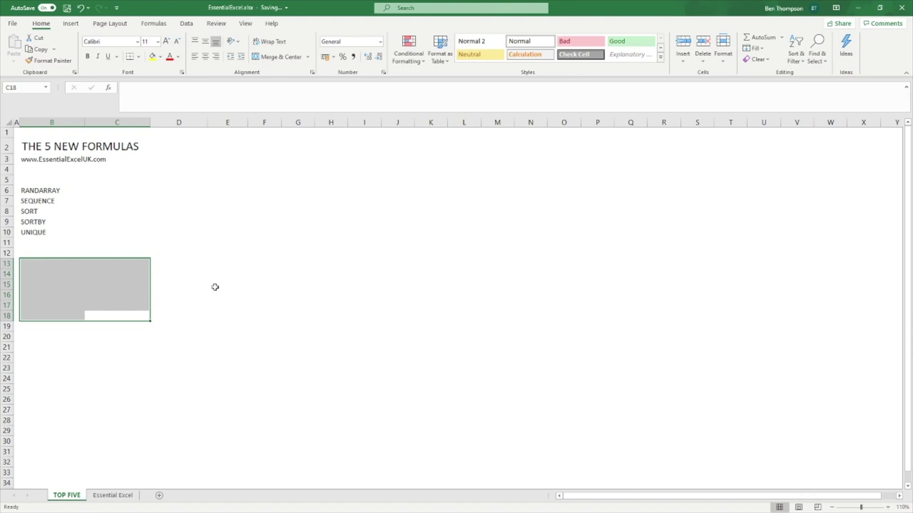
# Step: Enter =RANDARRAY(10) in cell C16 to generate ten rows of random numbers
pyautogui.click(64, 265)
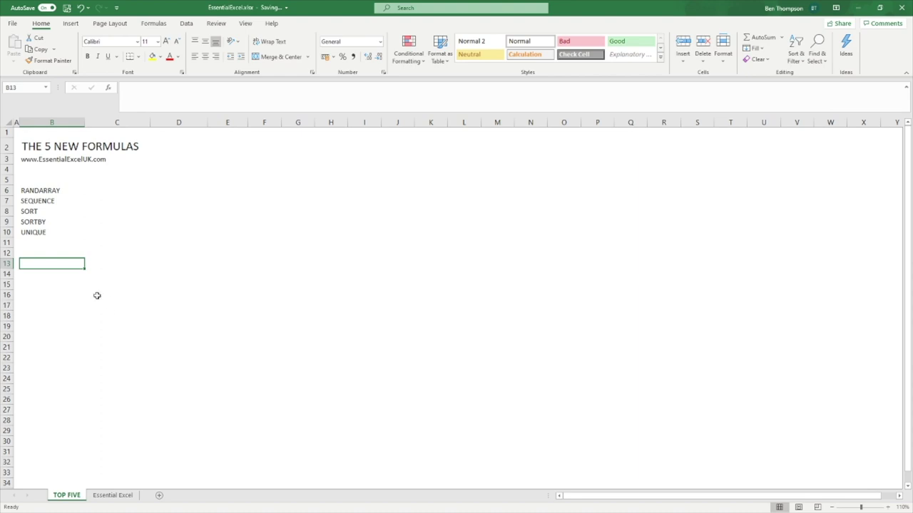
pyautogui.click(74, 294)
pyautogui.click(116, 294)
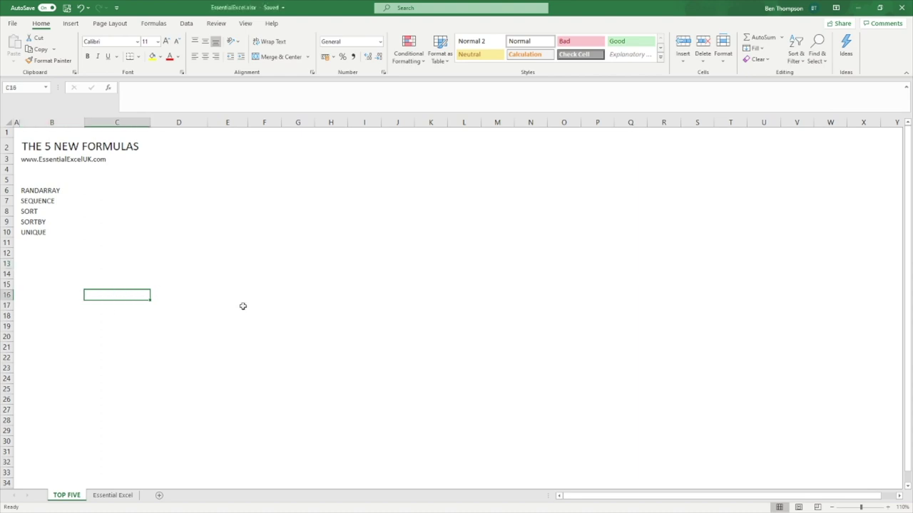
pyautogui.write('=randa')
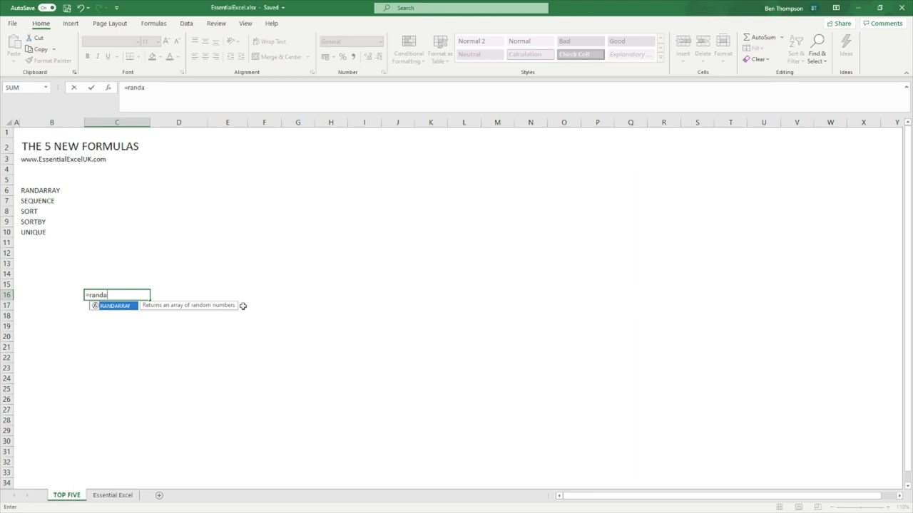
pyautogui.press('Tab')
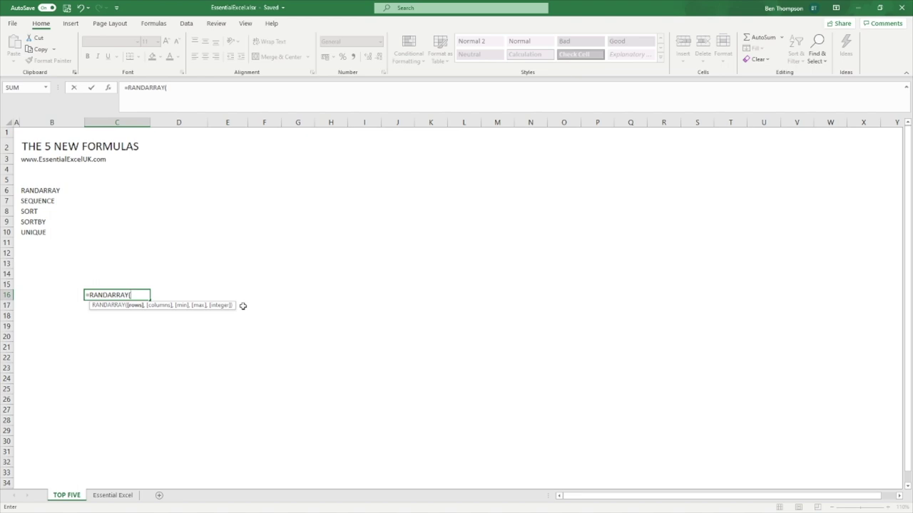
pyautogui.write('10)')
pyautogui.press('Return')
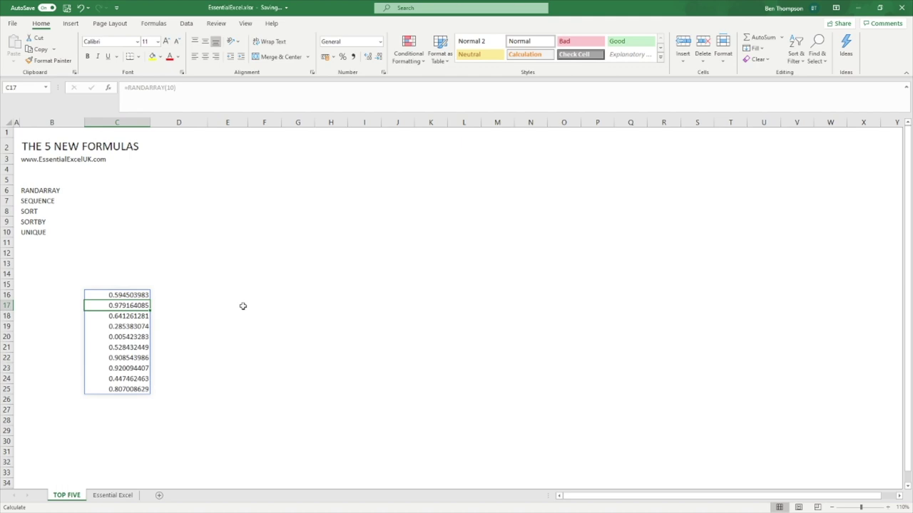
# Step: Extend the formula in C16 to three columns so it reads =RANDARRAY(10,3)
pyautogui.click(112, 294)
pyautogui.click(186, 87)
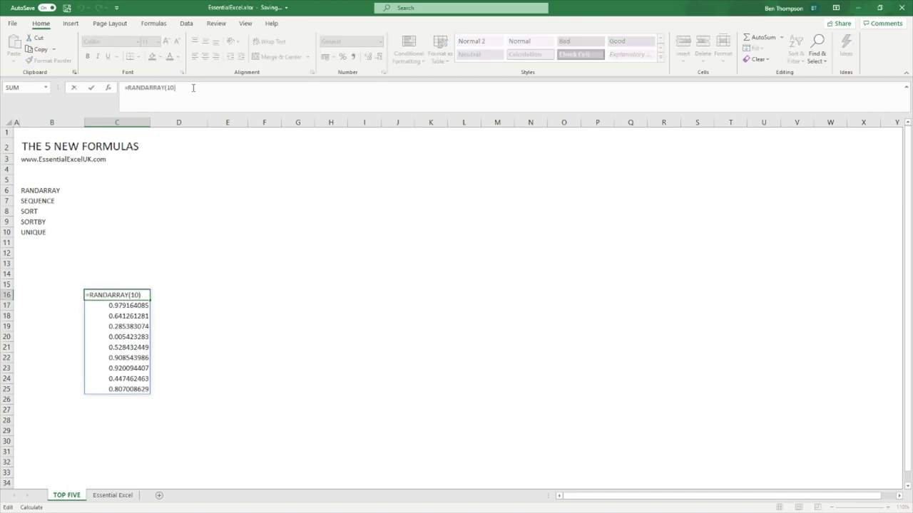
pyautogui.press('Left')
pyautogui.press('Delete')
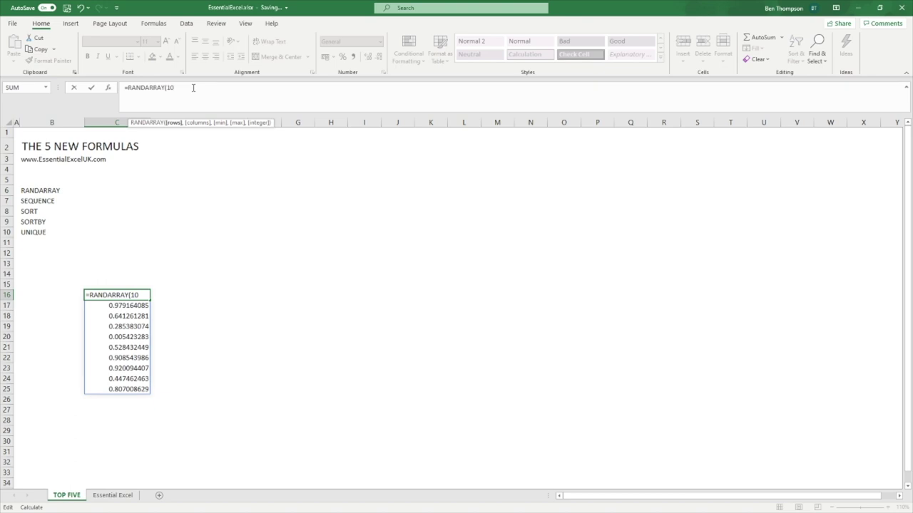
pyautogui.write(',3)')
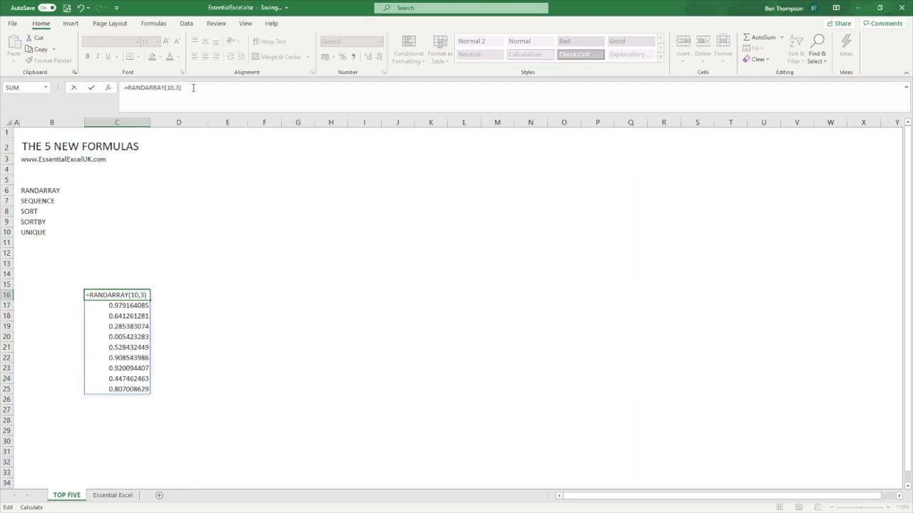
pyautogui.press('Return')
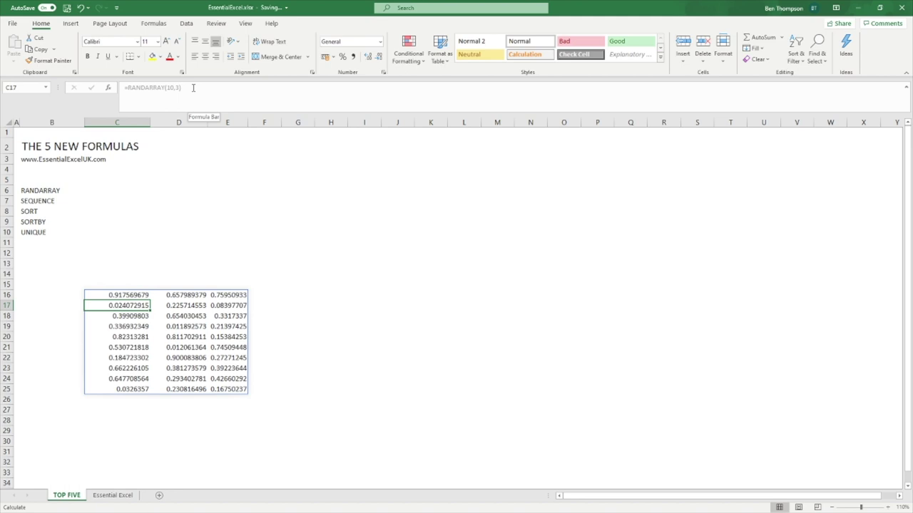
# Step: Recalculate the sheet repeatedly to watch the ten-row, three-column random array
pyautogui.press('F9')
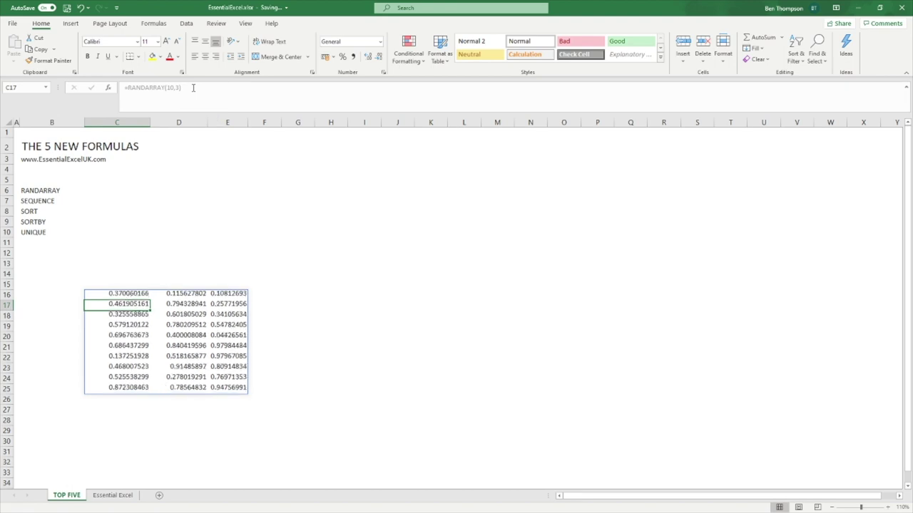
pyautogui.press('F9')
pyautogui.press('F9')
pyautogui.press('F9')
pyautogui.press('F9')
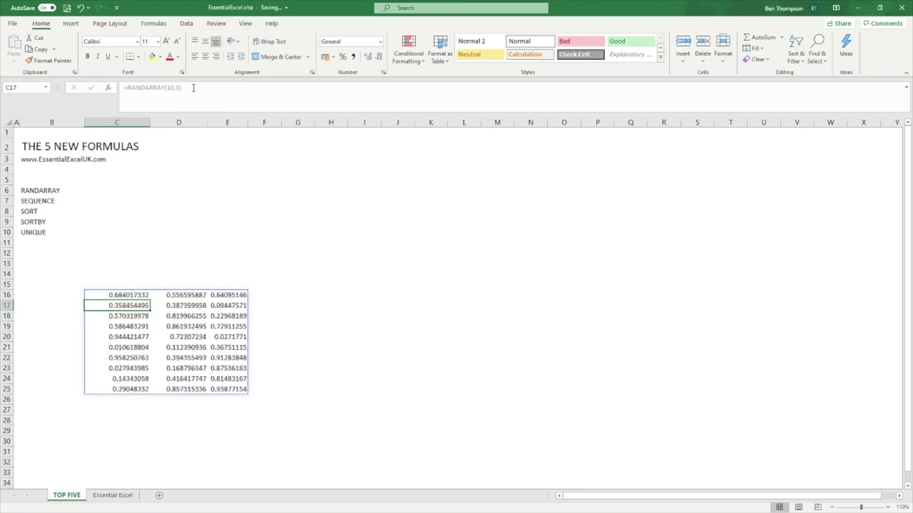
pyautogui.press('F9')
pyautogui.press('F9')
pyautogui.press('F9')
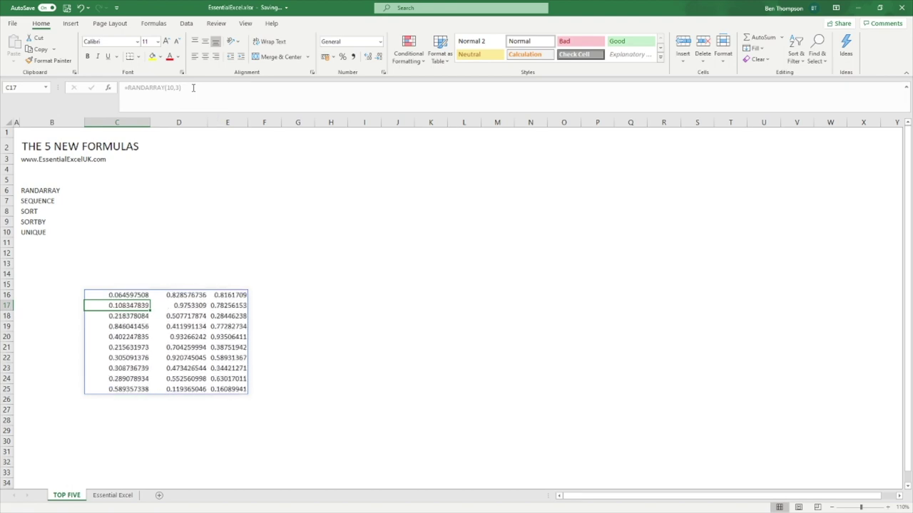
# Step: Inspect the formula behind several cells of the spilled array, starting with C16
pyautogui.click(136, 296)
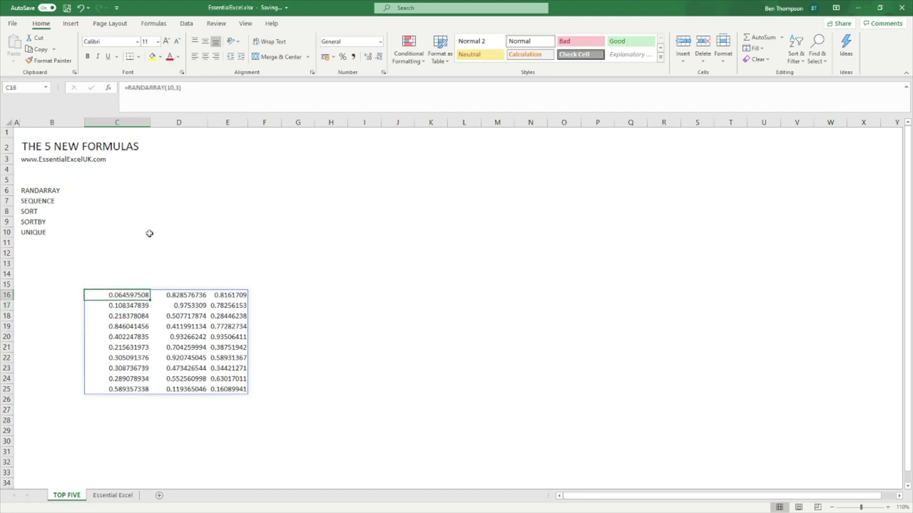
pyautogui.click(178, 315)
pyautogui.click(120, 332)
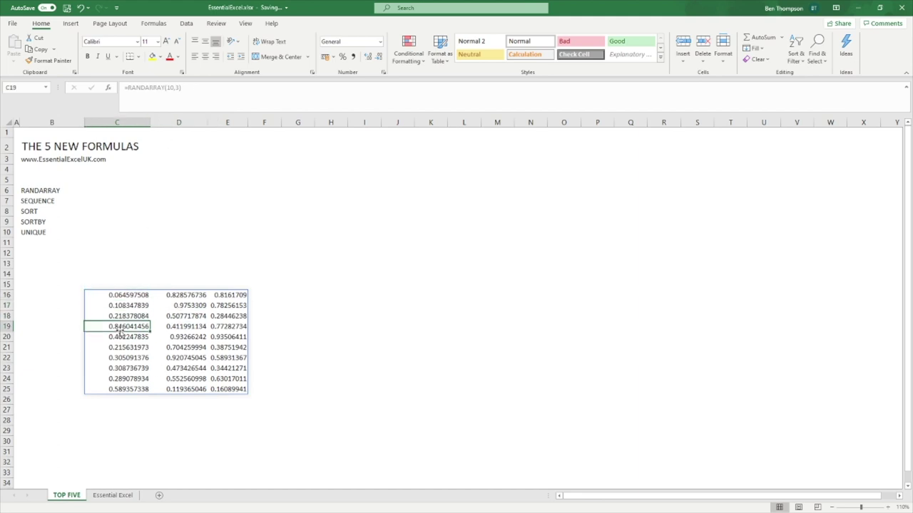
pyautogui.click(132, 368)
pyautogui.click(186, 389)
pyautogui.click(189, 377)
pyautogui.click(189, 368)
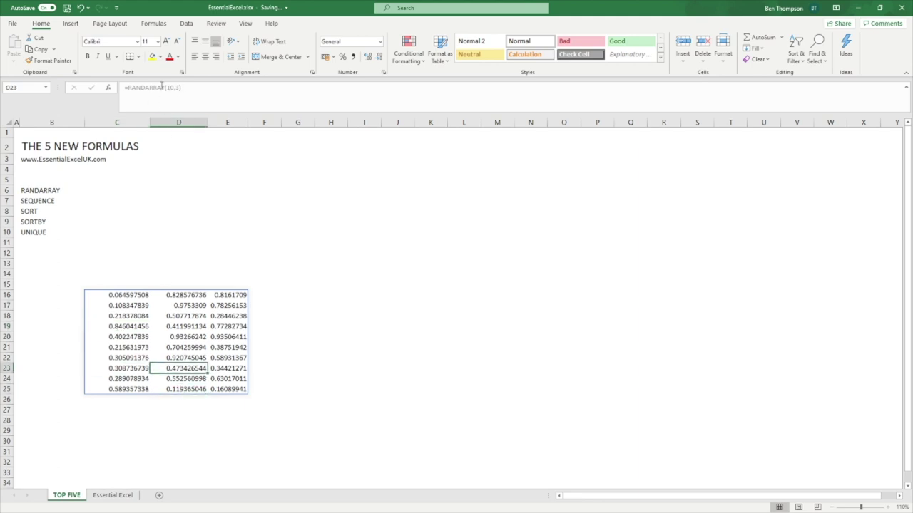
# Step: Add a minimum of 1, a maximum of 10 and whole-number output to C16, giving =RANDARRAY(10,3,1,10,TRUE)
pyautogui.click(132, 295)
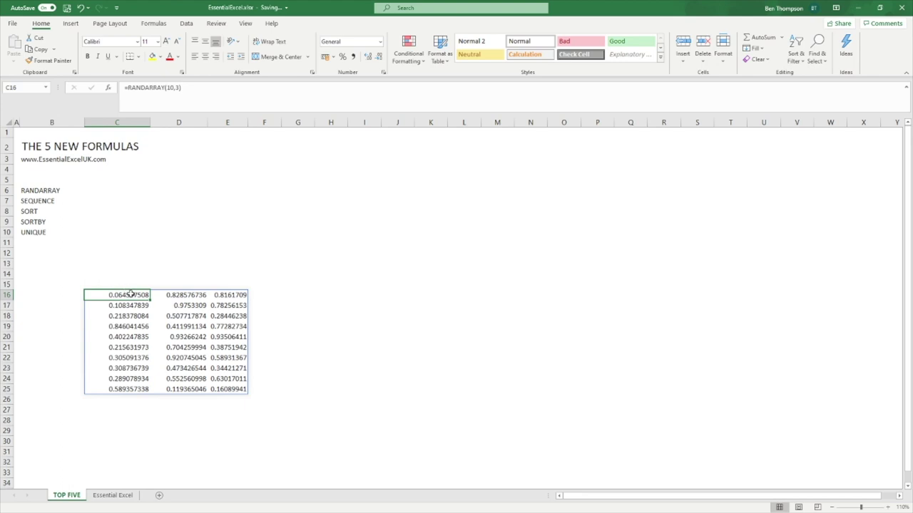
pyautogui.click(176, 97)
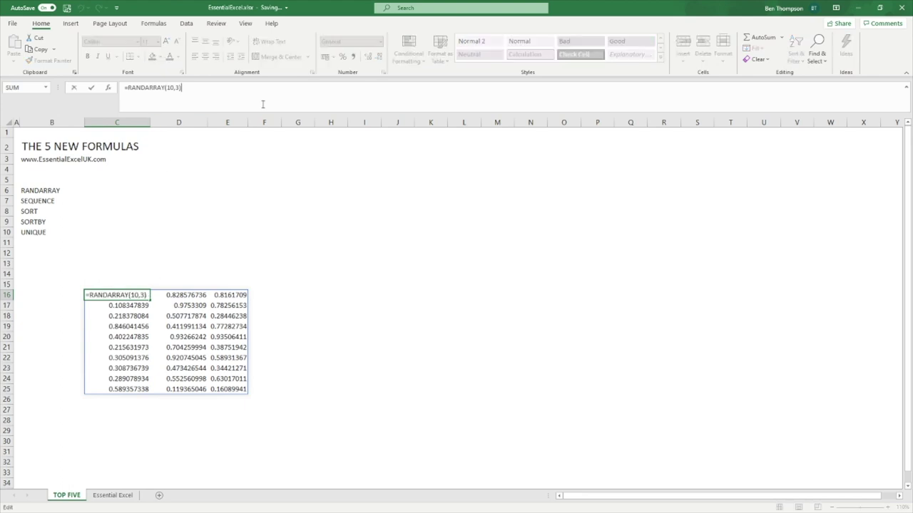
pyautogui.press('BackSpace')
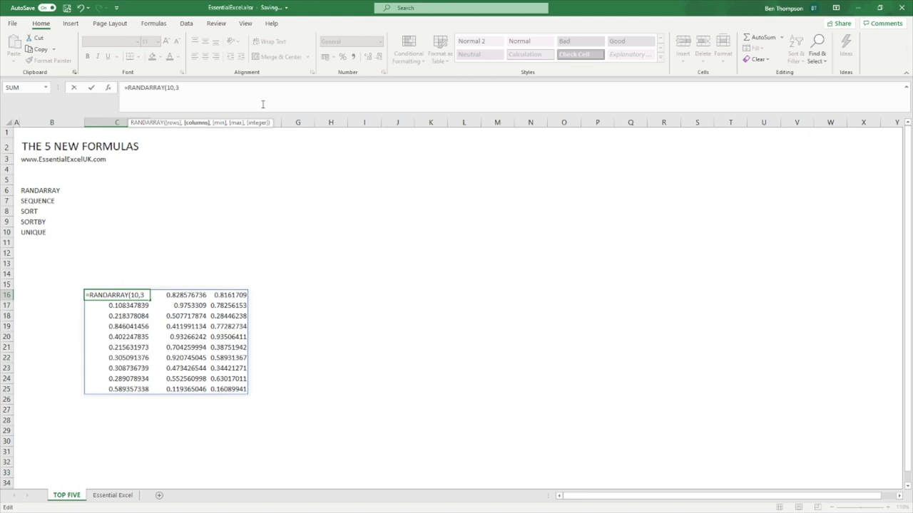
pyautogui.write(',1,')
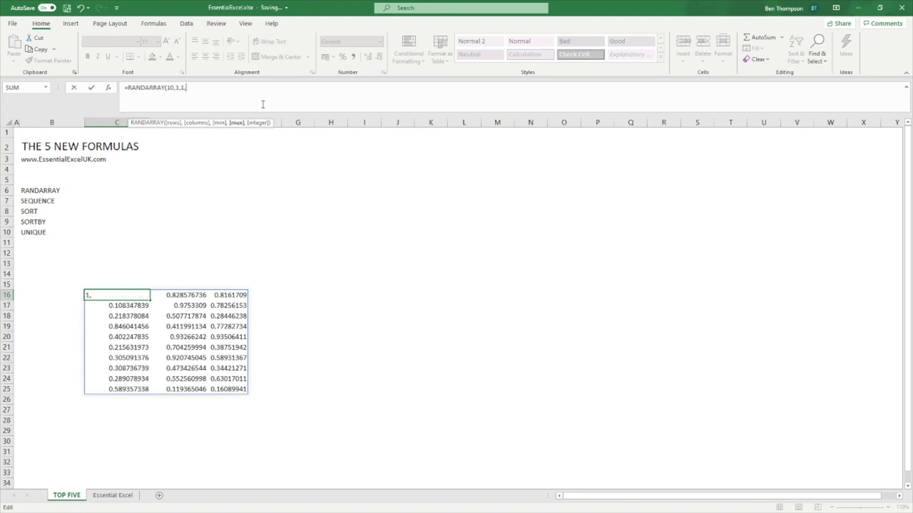
pyautogui.write('10,')
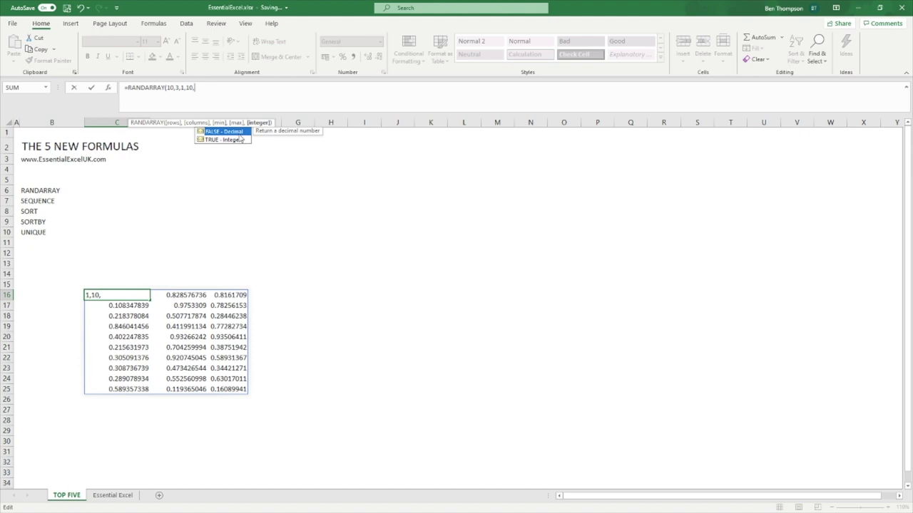
pyautogui.doubleClick(223, 139)
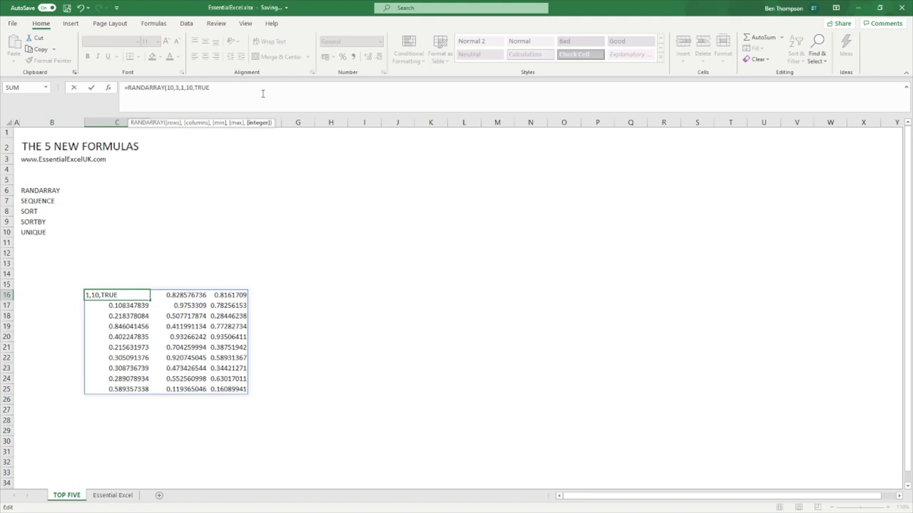
pyautogui.write(')')
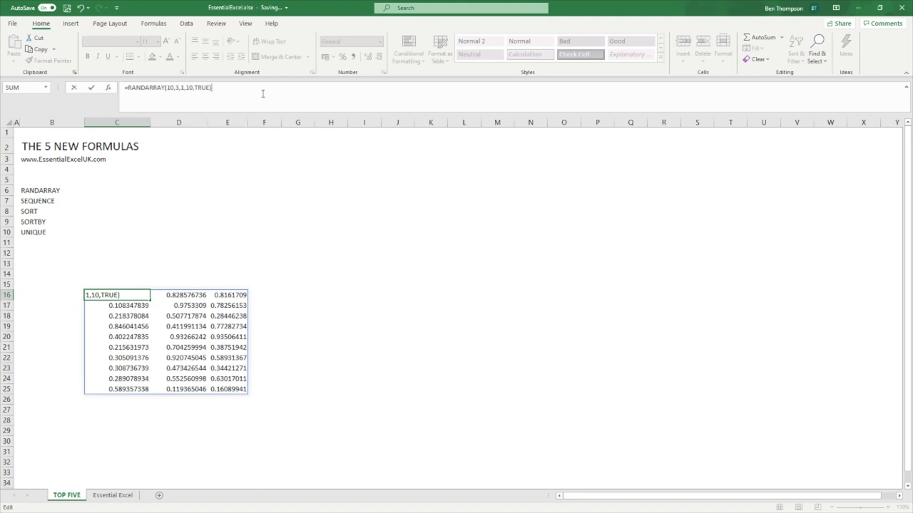
pyautogui.press('Return')
# Step: Recalculate the sheet several times to watch the whole-number random array
pyautogui.press('F9')
pyautogui.press('F9')
pyautogui.press('F9')
pyautogui.press('F9')
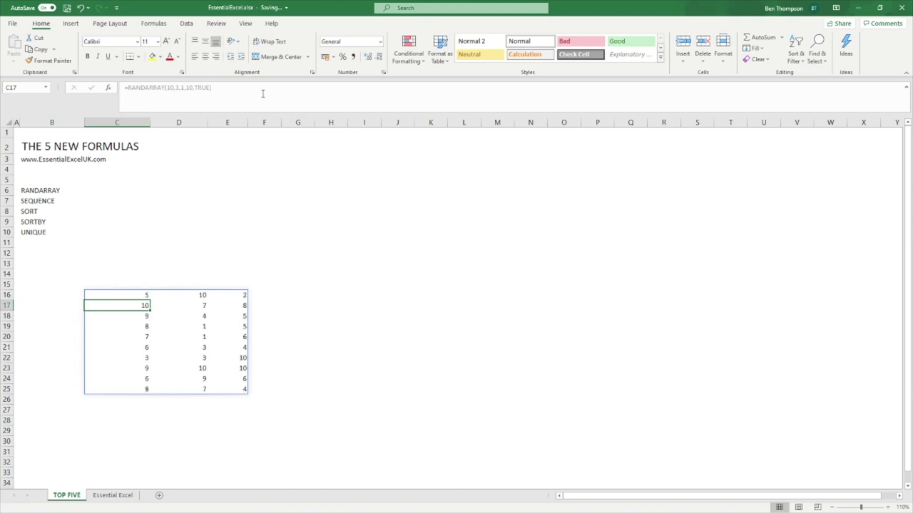
# Step: Clear the RANDARRAY results from C16:E25 and select the empty cell C14
pyautogui.moveTo(241, 390); pyautogui.dragTo(123, 291)
pyautogui.press('Delete')
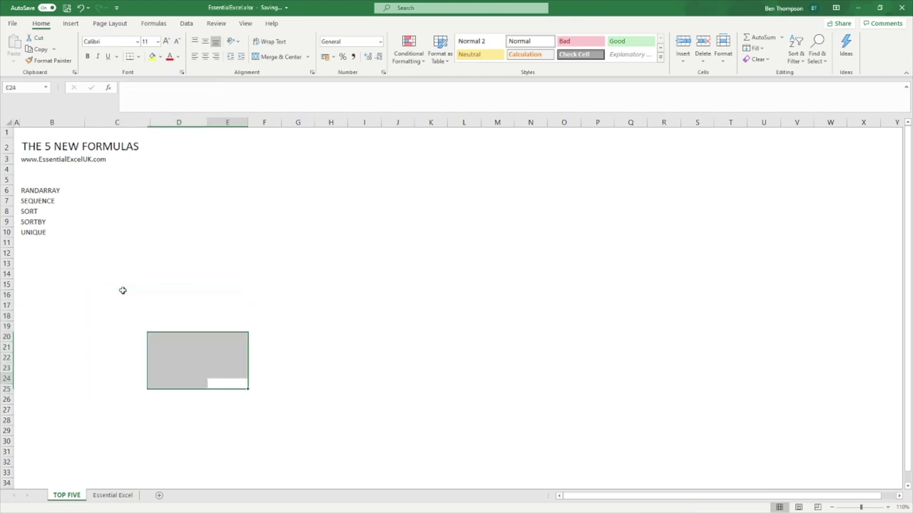
pyautogui.press('Left')
pyautogui.press('Left')
pyautogui.press('Up')
pyautogui.press('Up')
pyautogui.press('Up')
pyautogui.press('Up')
pyautogui.press('Up')
pyautogui.press('Up')
pyautogui.press('Up')
pyautogui.press('Up')
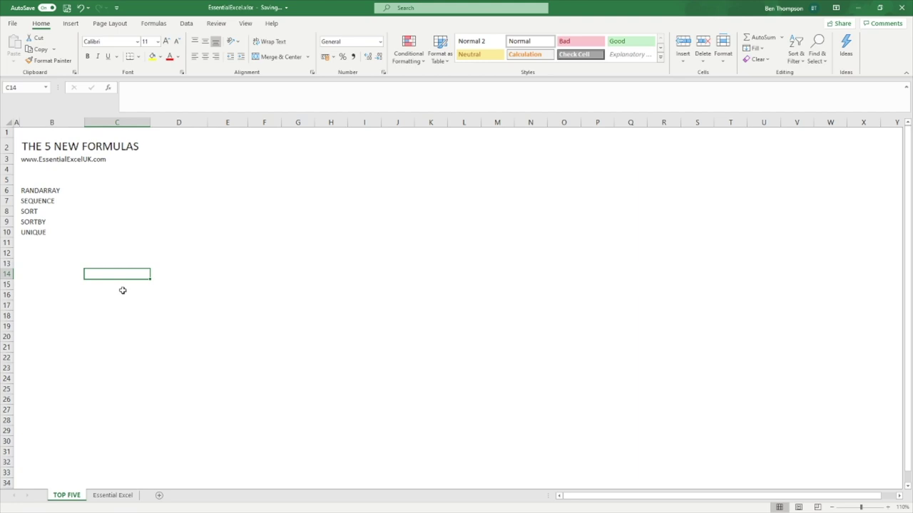
pyautogui.write('=randbetw')
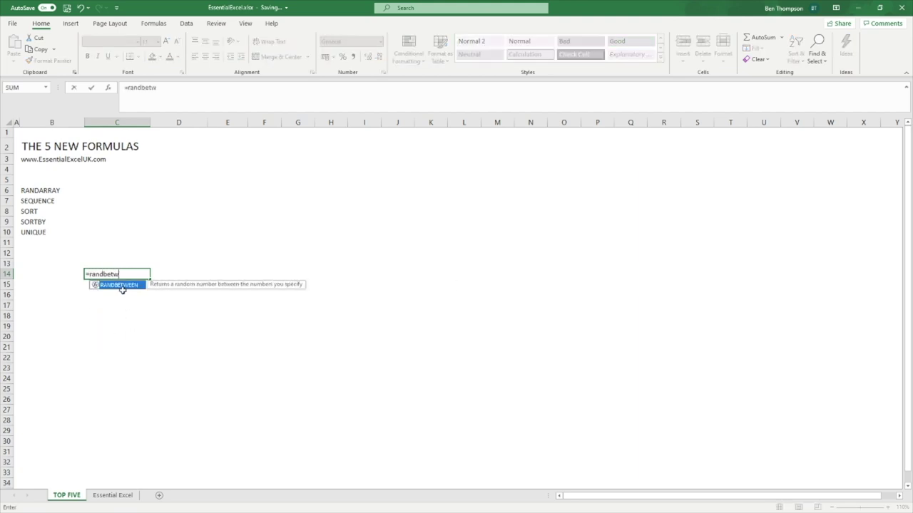
pyautogui.write('een')
pyautogui.press('Tab')
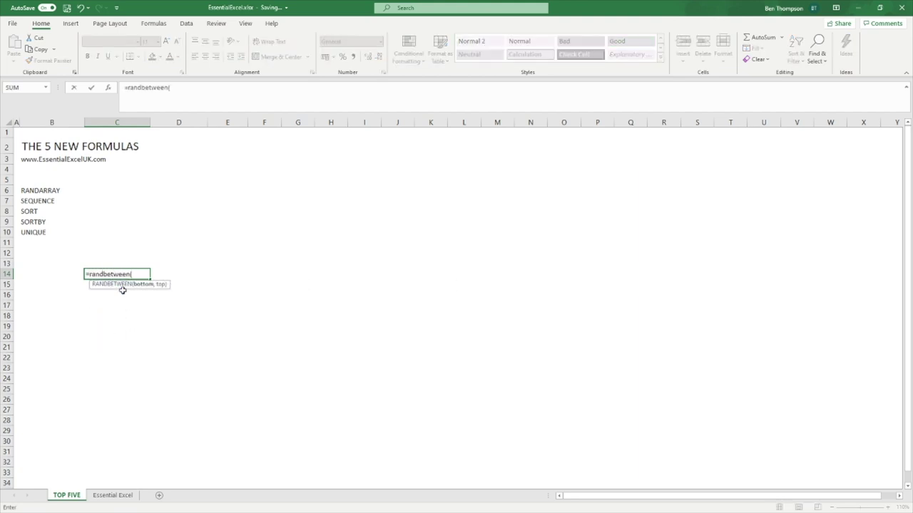
pyautogui.moveTo(133, 273); pyautogui.dragTo(85, 274)
pyautogui.press('BackSpace')
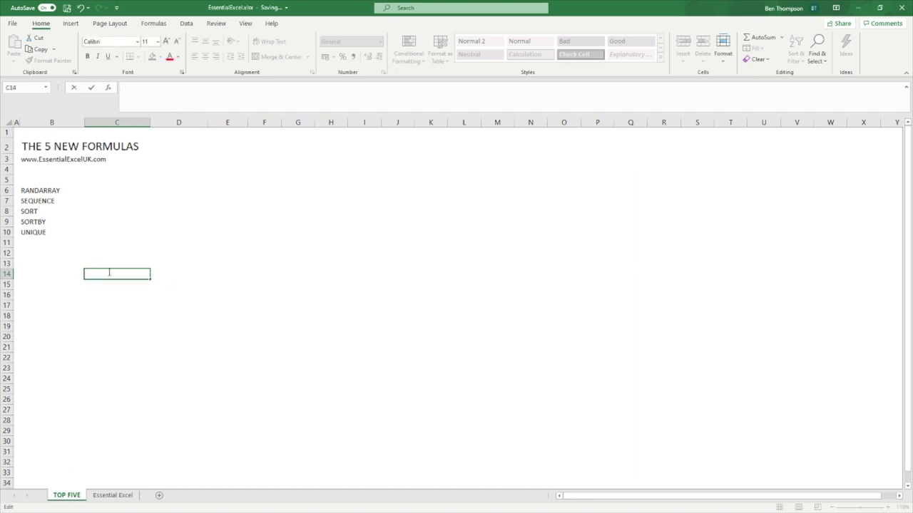
# Step: Fill 100 rows by 100 columns with random whole numbers from 1 to 10 using =RANDARRAY(100,100,1,10,TRUE) in C14
pyautogui.write('=randarr')
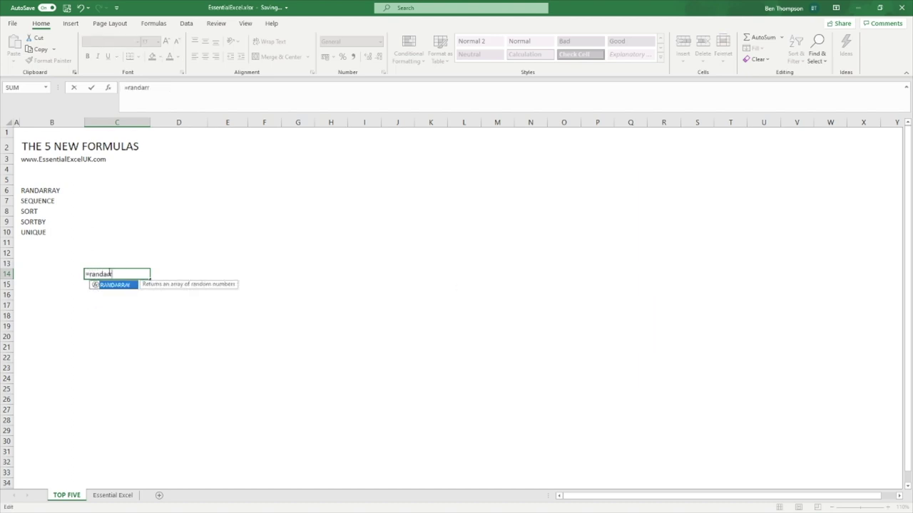
pyautogui.press('Tab')
pyautogui.write('10')
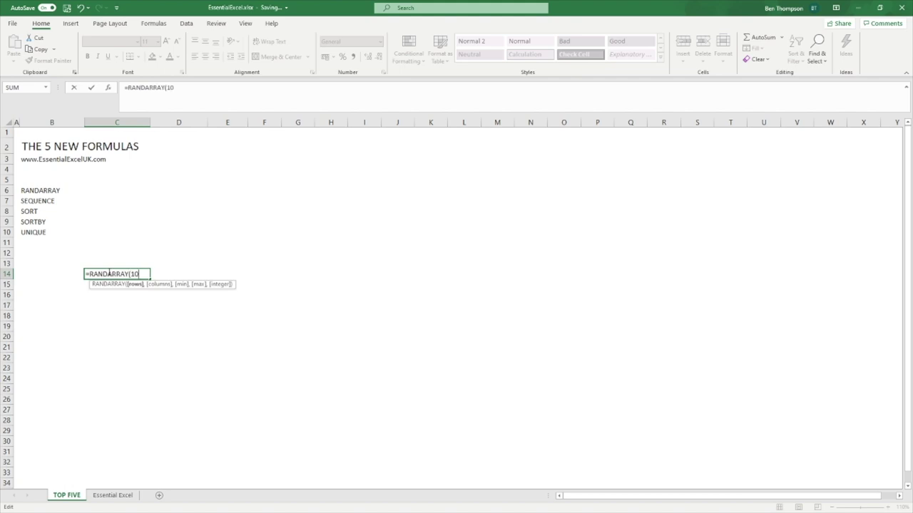
pyautogui.write('0,10')
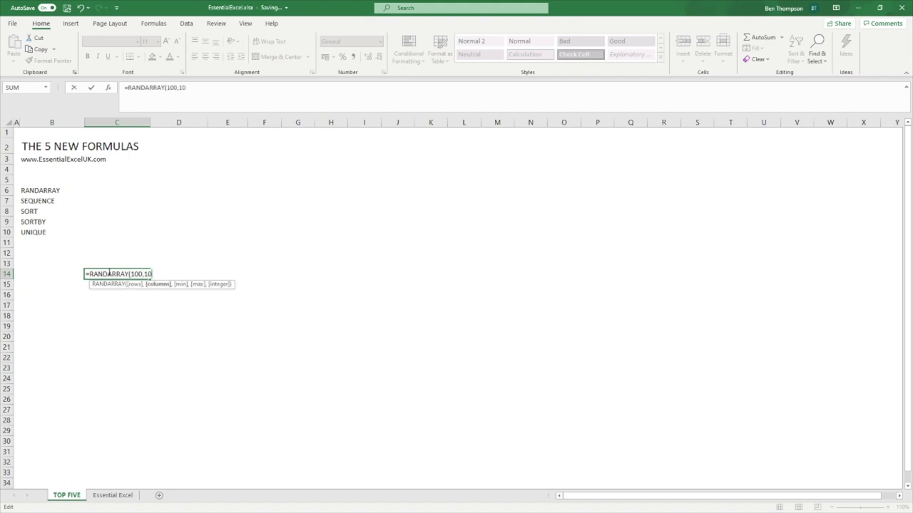
pyautogui.write('0,1,10,')
pyautogui.press('Down')
pyautogui.press('Tab')
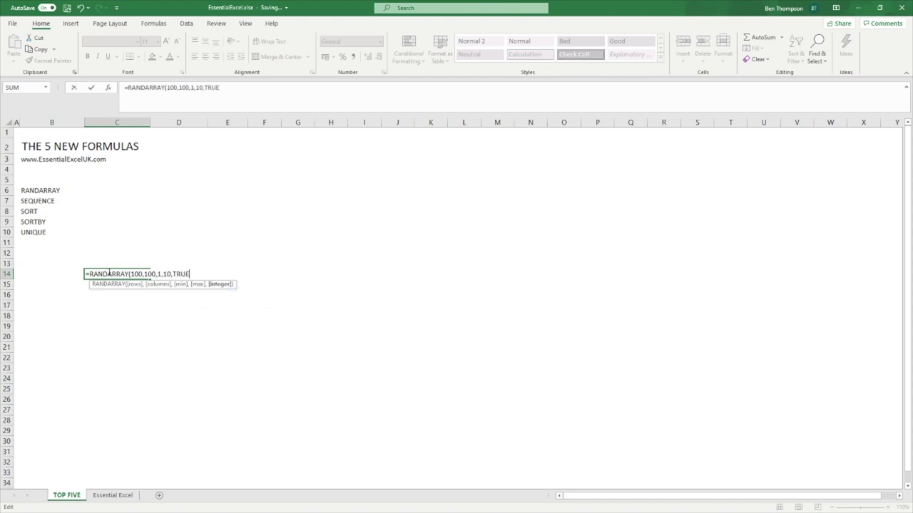
pyautogui.press('Return')
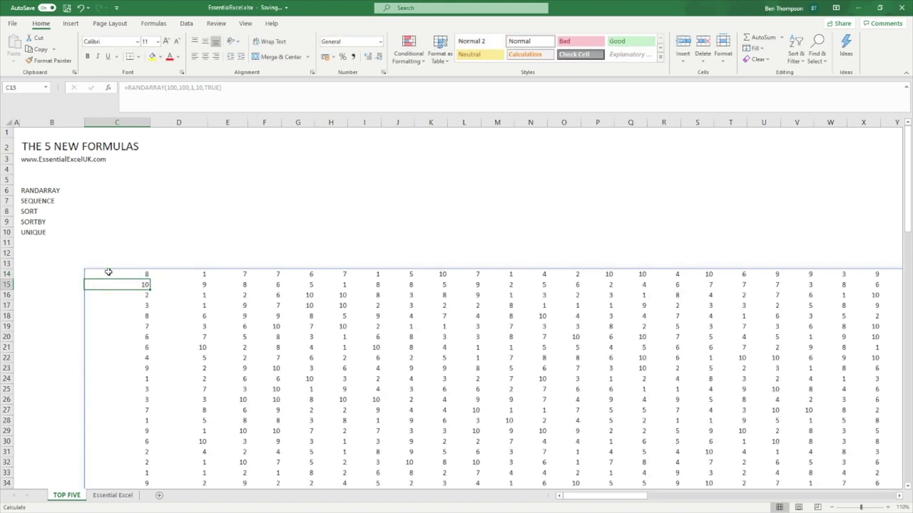
# Step: Recalculate the 100-by-100 random array several times and clear its formula from C14
pyautogui.press('F9')
pyautogui.press('F9')
pyautogui.press('F9')
pyautogui.press('F9')
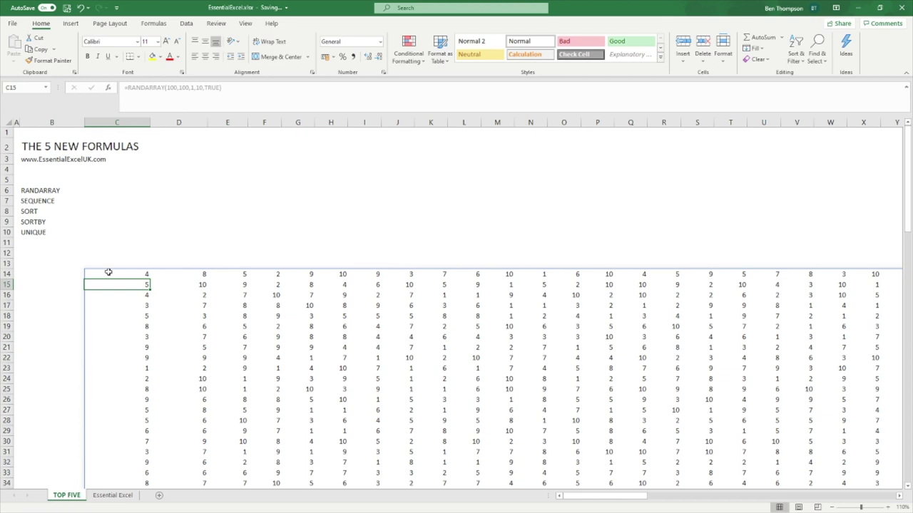
pyautogui.click(109, 273)
pyautogui.press('Delete')
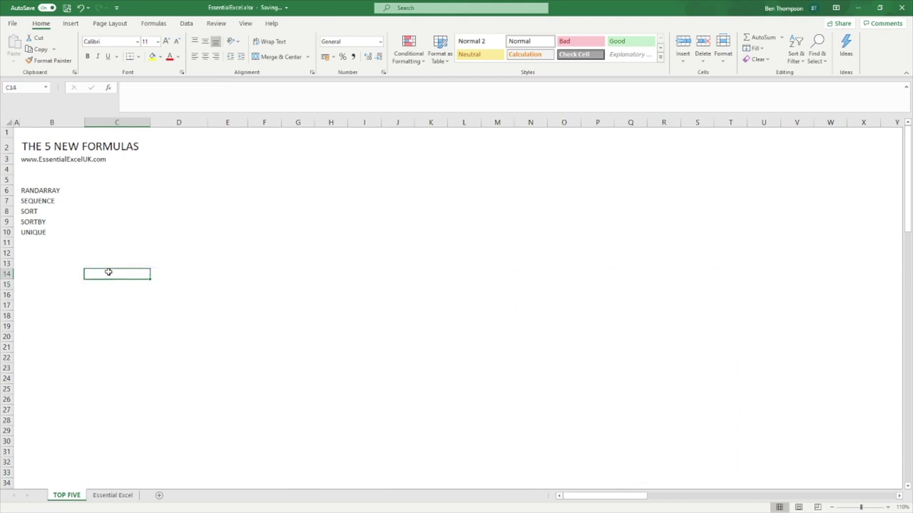
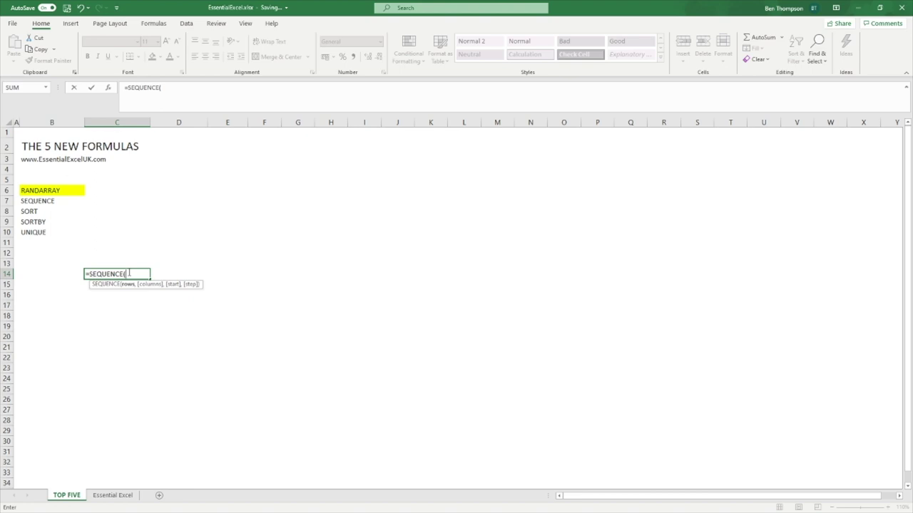
# Step: Generate a number sequence in C14 with =SEQUENCE(10) and change its row count to 5
pyautogui.press('Return')
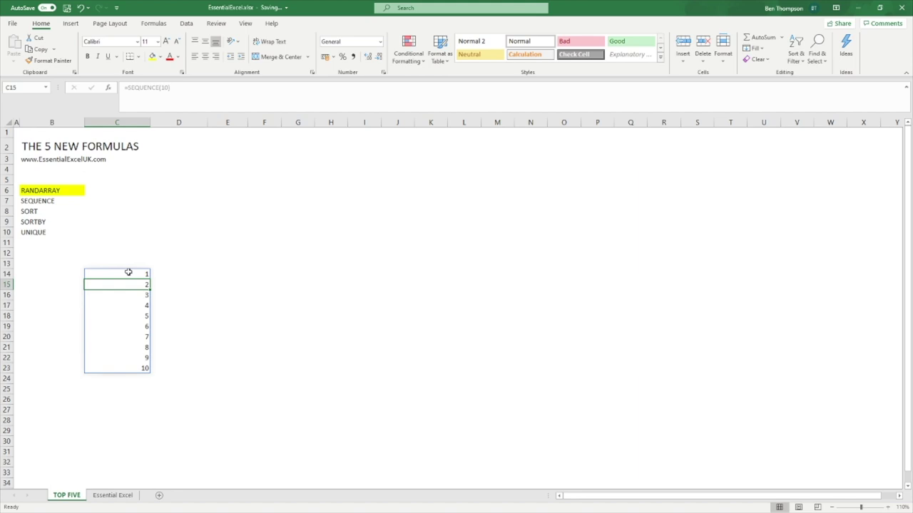
pyautogui.click(128, 273)
pyautogui.click(177, 91)
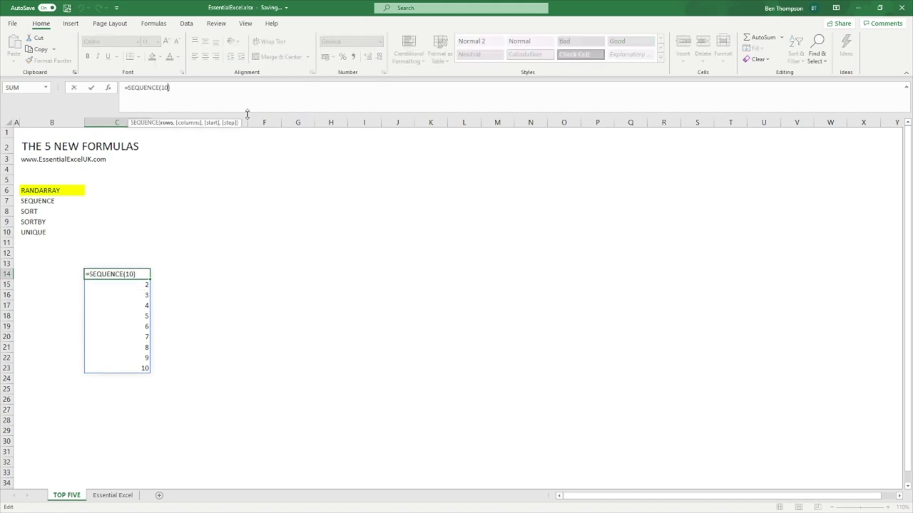
pyautogui.press('BackSpace')
pyautogui.press('BackSpace')
pyautogui.write('5')
pyautogui.press('Return')
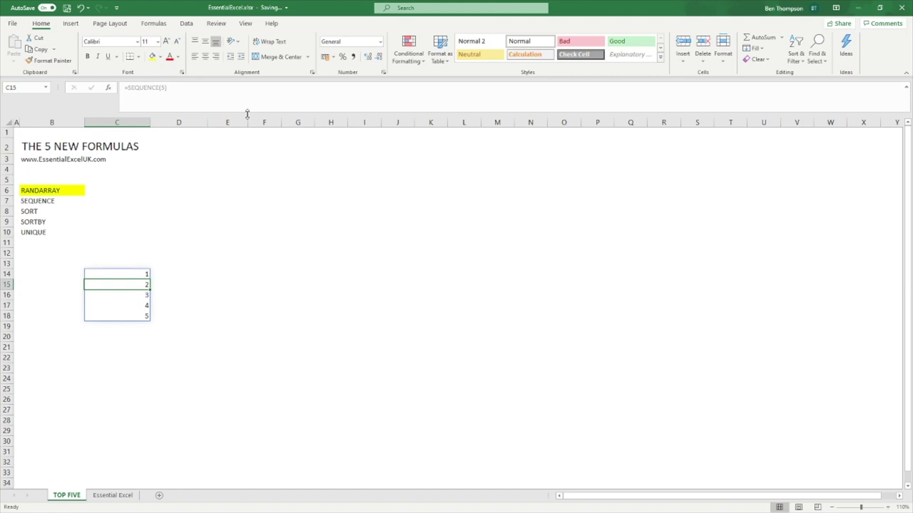
# Step: Change the formula in C14 to =SEQUENCE(10,5) for ten rows and five columns
pyautogui.click(135, 275)
pyautogui.click(249, 100)
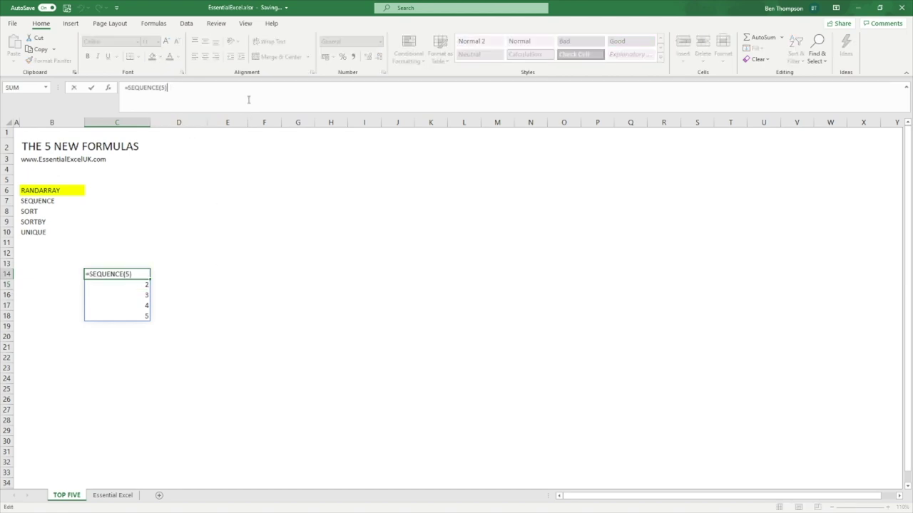
pyautogui.press('BackSpace')
pyautogui.press('BackSpace')
pyautogui.write('1')
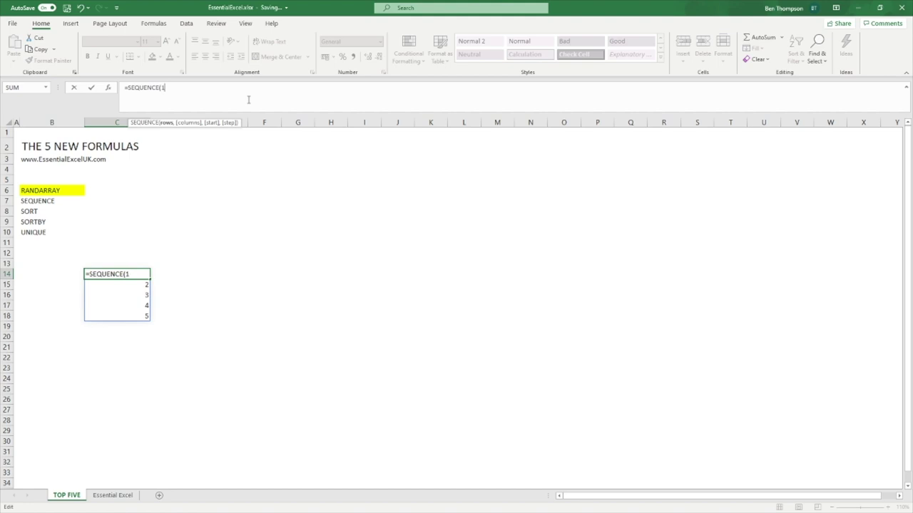
pyautogui.write('0,5)')
pyautogui.press('Return')
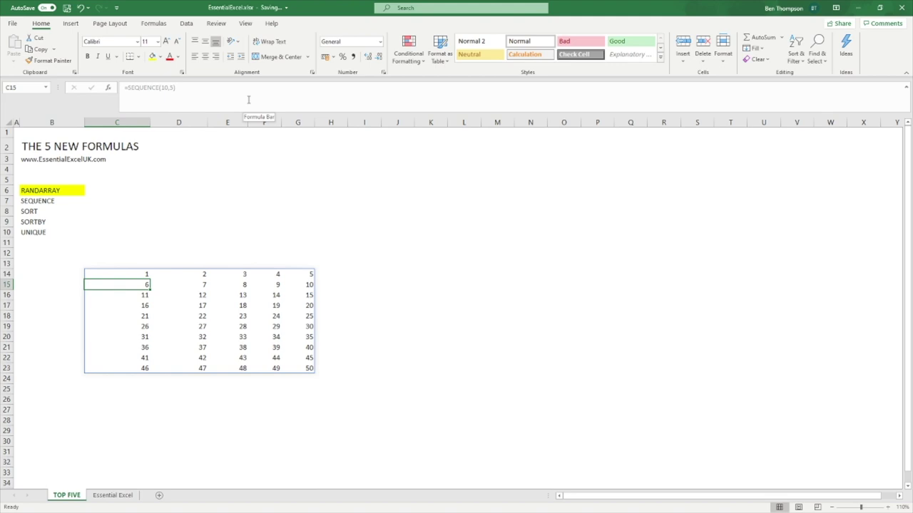
# Step: Examine the sequence's first row, first column, and its first and last cells, C14 and G23
pyautogui.moveTo(136, 273); pyautogui.dragTo(301, 274)
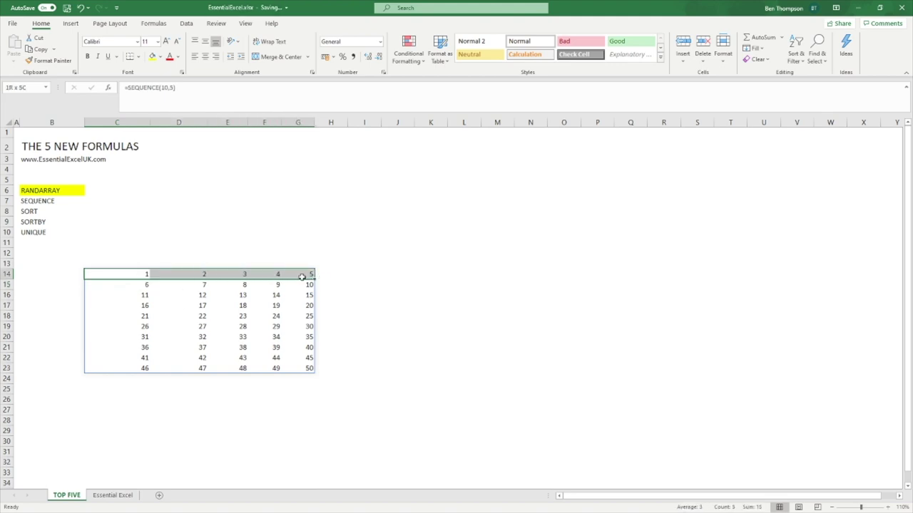
pyautogui.click(138, 273)
pyautogui.moveTo(140, 275); pyautogui.dragTo(143, 367)
pyautogui.click(138, 273)
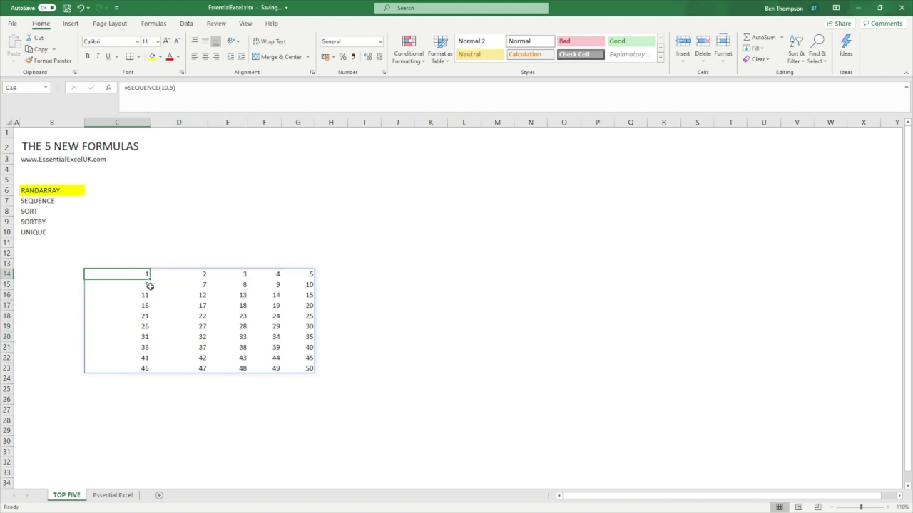
pyautogui.click(308, 369)
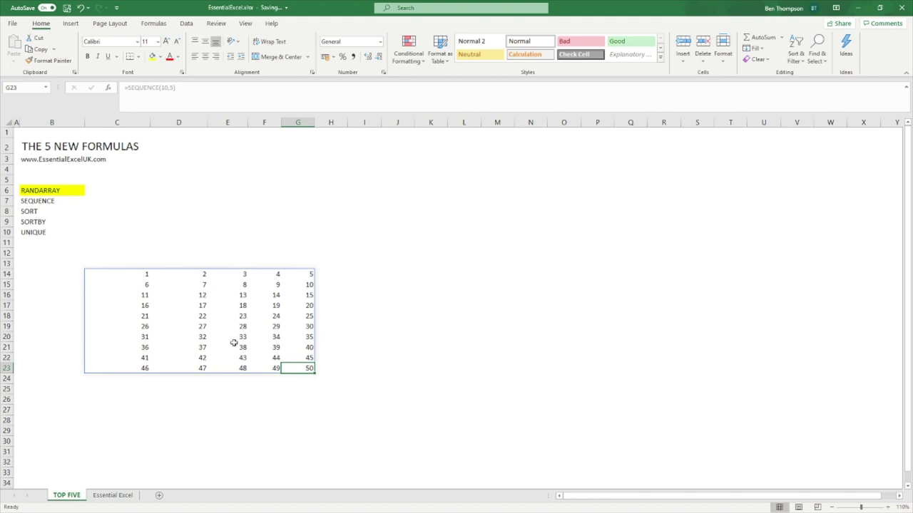
# Step: Add a start value of 100 and a step of 10 to C14, giving =SEQUENCE(10,5,100,10)
pyautogui.click(132, 274)
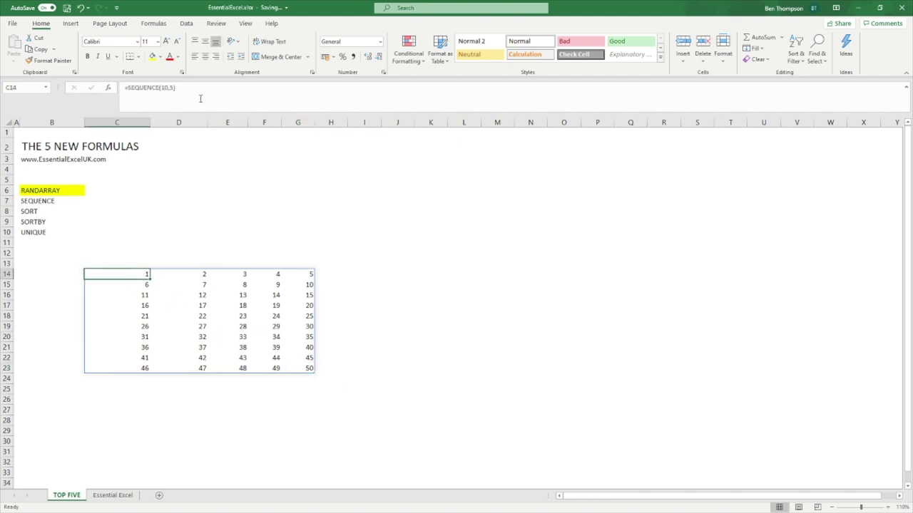
pyautogui.click(174, 87)
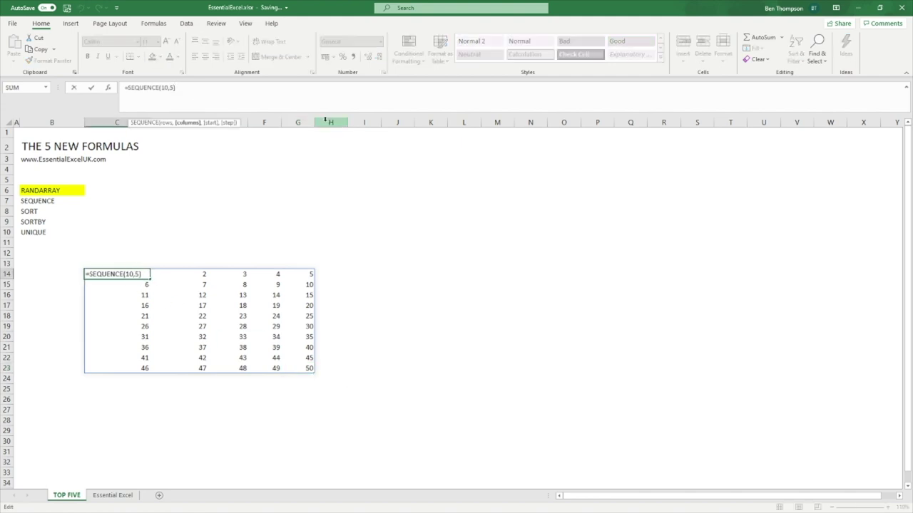
pyautogui.press('BackSpace')
pyautogui.write(',100')
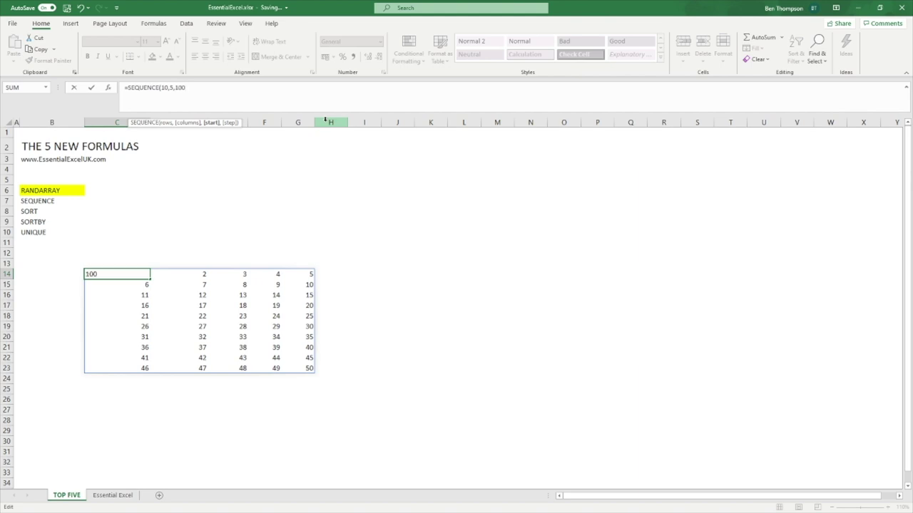
pyautogui.write(',')
pyautogui.write('10)')
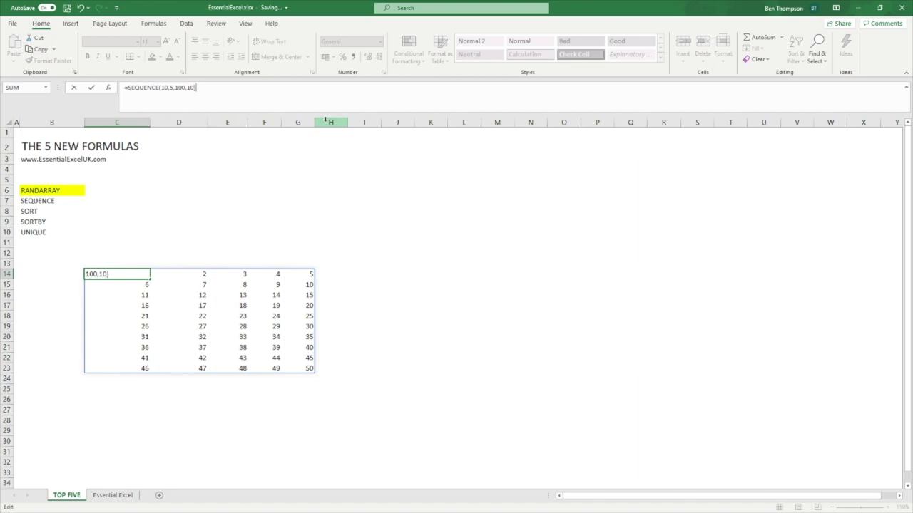
pyautogui.press('Return')
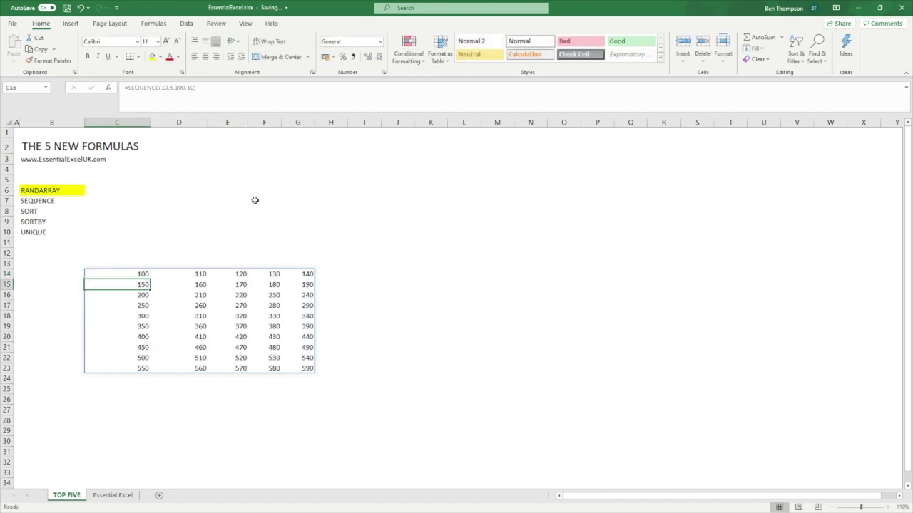
# Step: Check how the stepped sequence progresses along row 14 and look at its last cell, G23
pyautogui.click(143, 274)
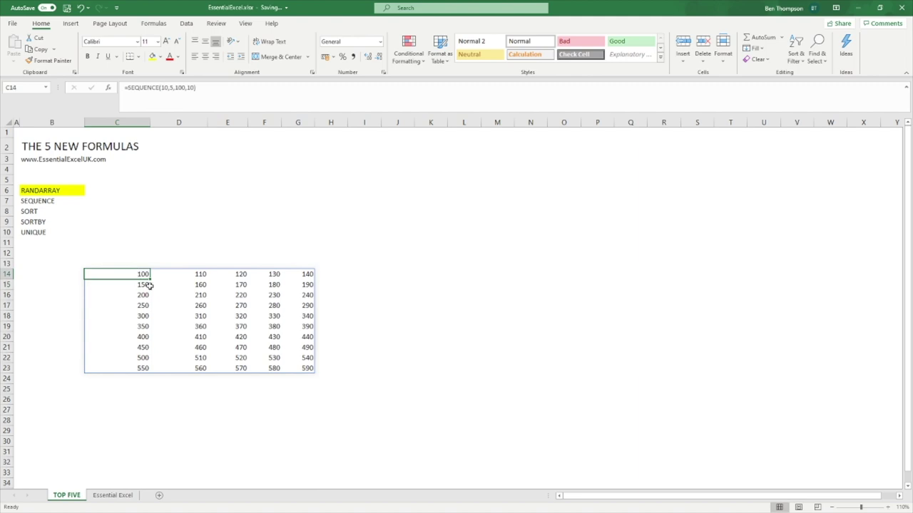
pyautogui.click(187, 275)
pyautogui.click(245, 275)
pyautogui.click(289, 274)
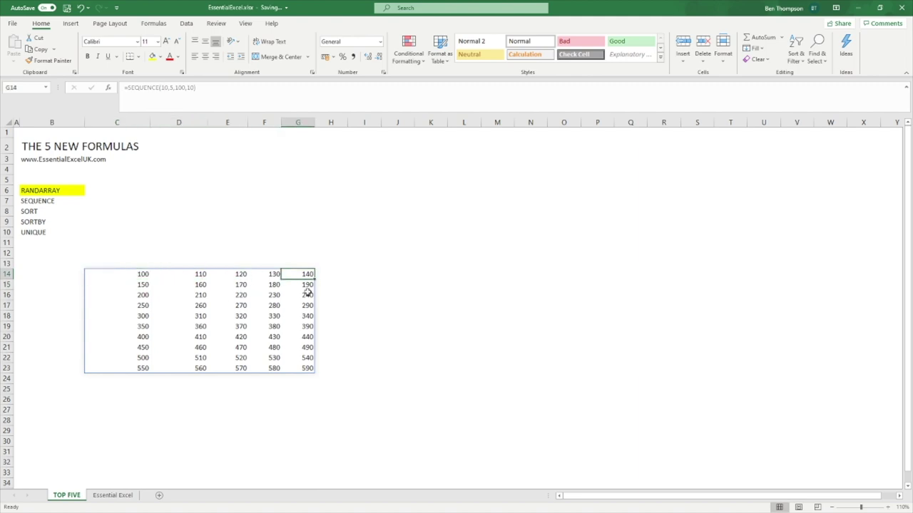
pyautogui.click(149, 274)
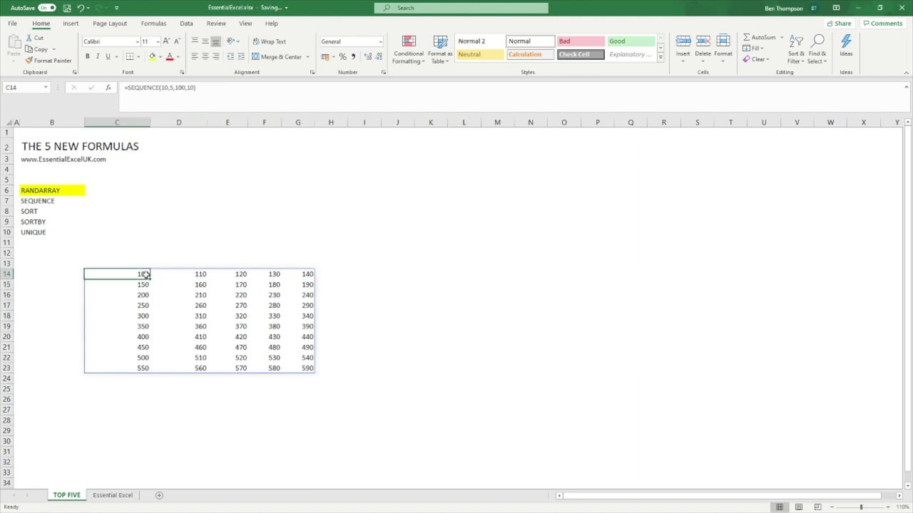
pyautogui.click(308, 366)
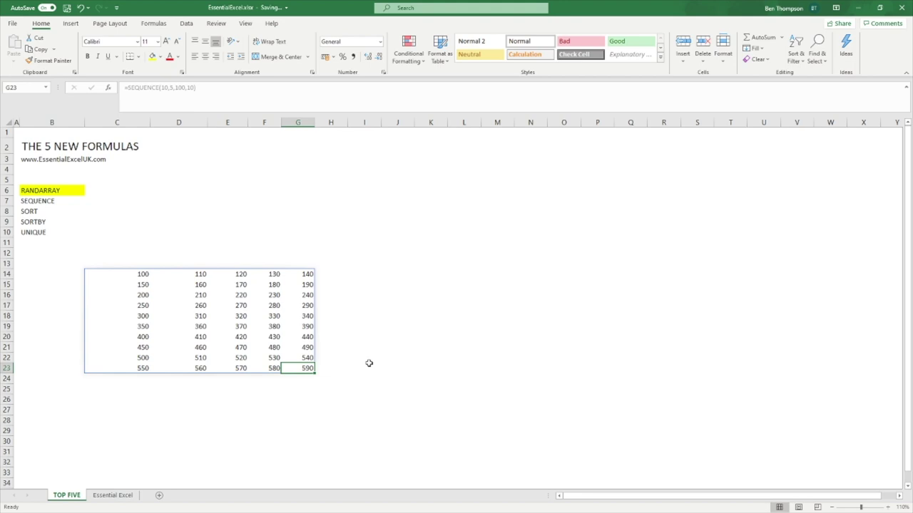
# Step: Reduce the sequence in C14 to a single column with =SEQUENCE(10,1,100,10)
pyautogui.click(140, 275)
pyautogui.click(171, 87)
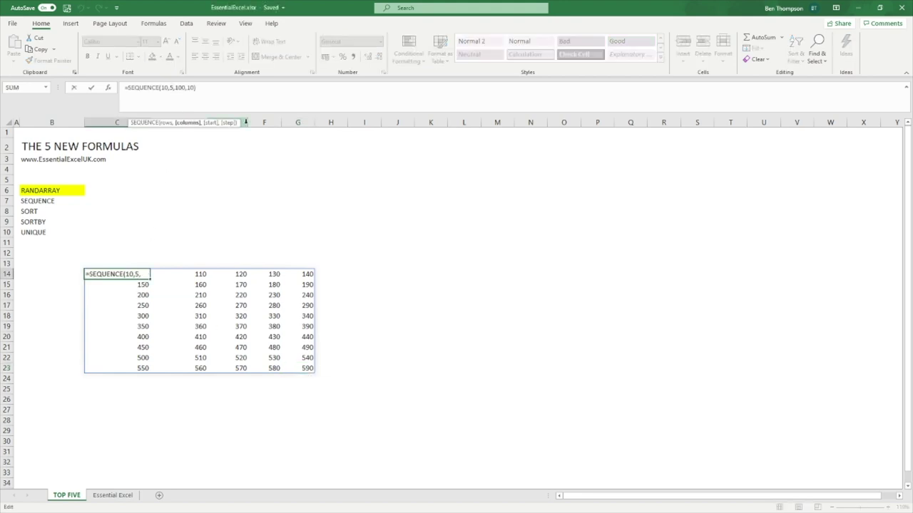
pyautogui.press('BackSpace')
pyautogui.write('1')
pyautogui.press('Return')
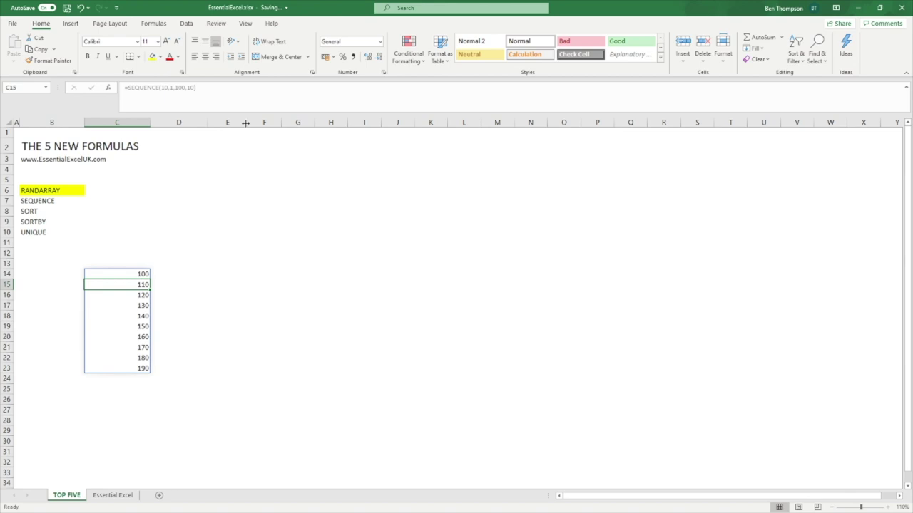
# Step: Highlight the SEQUENCE label in B7 with a yellow fill
pyautogui.click(50, 203)
pyautogui.click(153, 57)
pyautogui.click(233, 229)
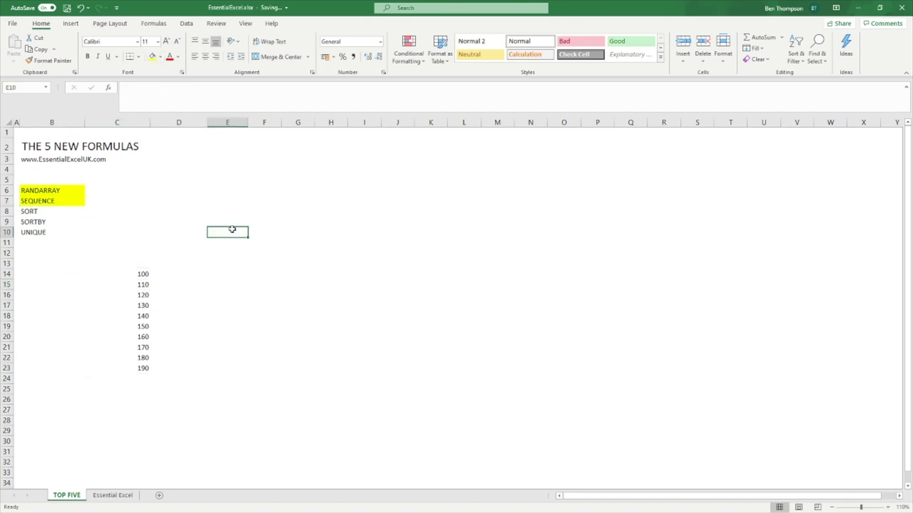
# Step: Copy the SORT, SORTBY and UNIQUE labels from the TOP FIVE sheet and paste them as values into N3:N5 on Essential Excel
pyautogui.click(126, 499)
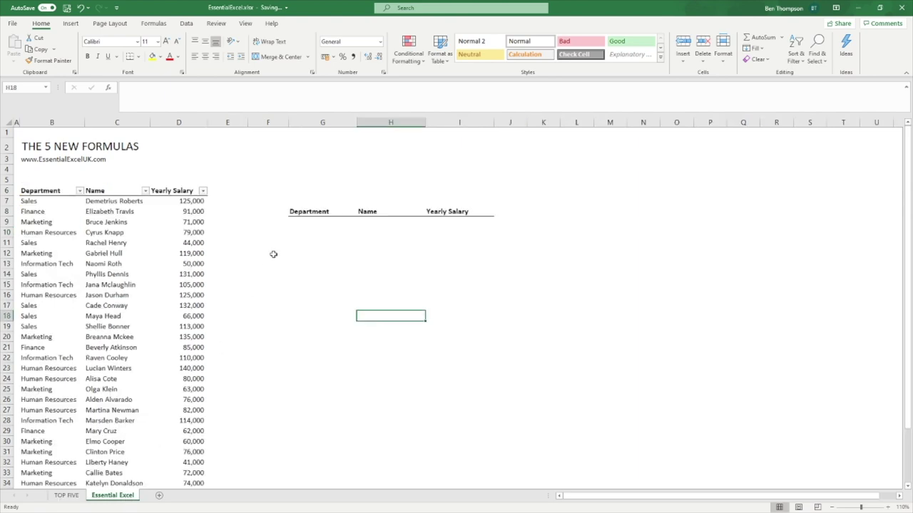
pyautogui.click(66, 495)
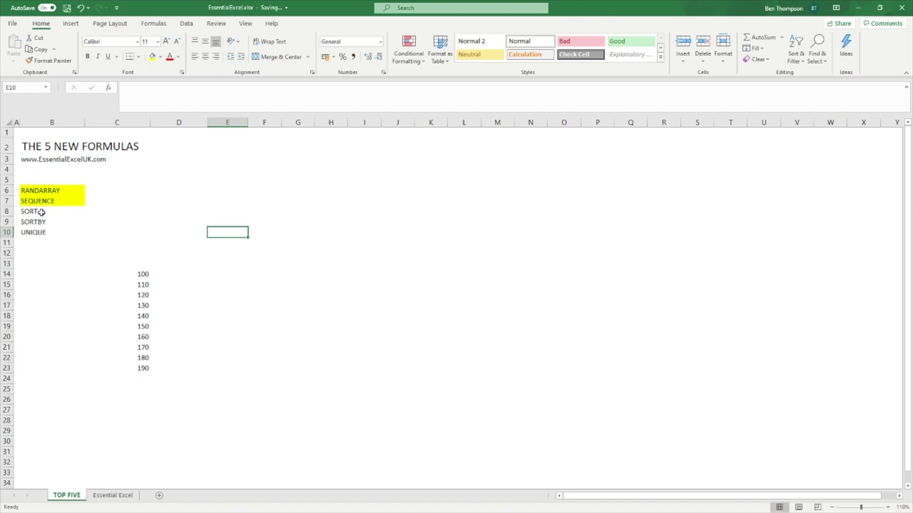
pyautogui.moveTo(41, 214); pyautogui.dragTo(43, 232)
pyautogui.hotkey('ctrl', 'c')
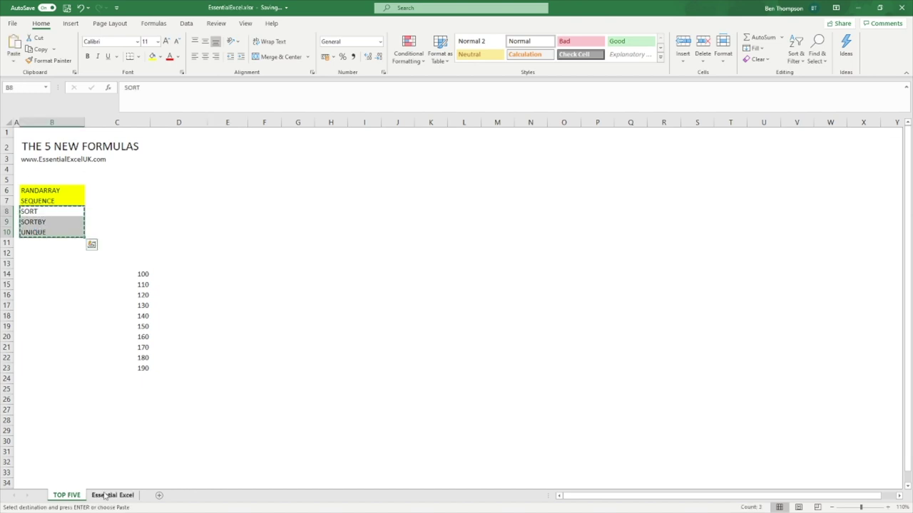
pyautogui.click(105, 496)
pyautogui.rightClick(639, 148)
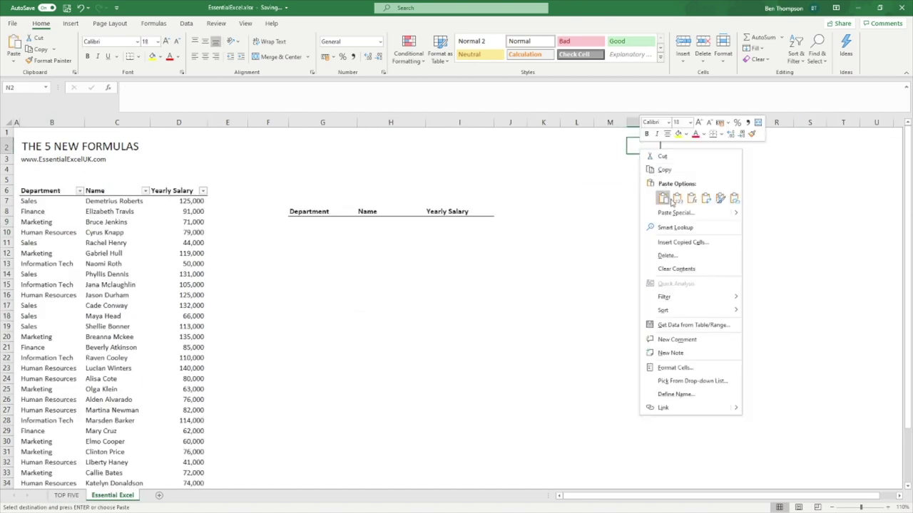
pyautogui.click(639, 159)
pyautogui.rightClick(639, 158)
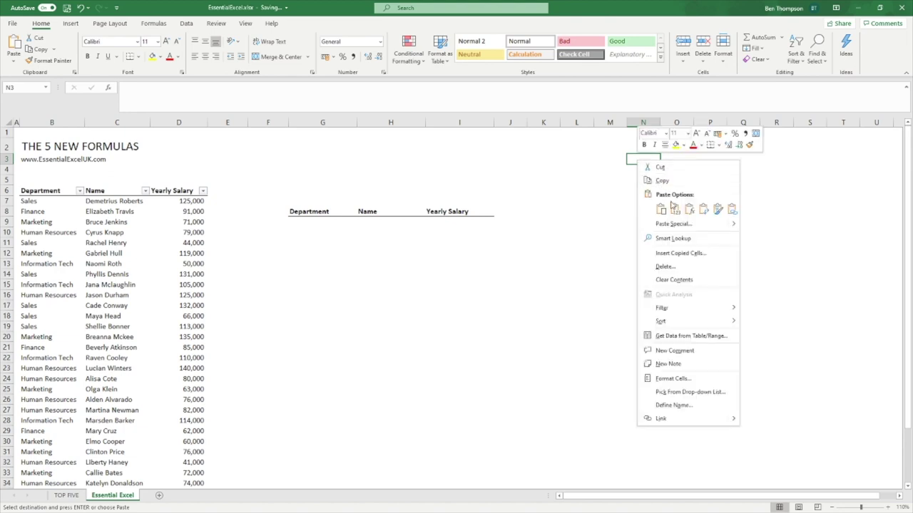
pyautogui.click(674, 208)
pyautogui.click(642, 223)
pyautogui.press('Escape')
pyautogui.click(643, 263)
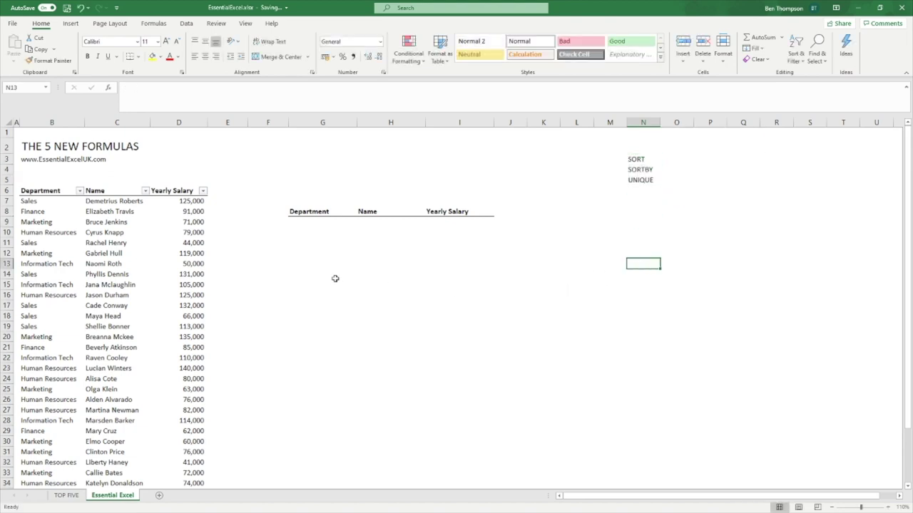
# Step: Start a SORT formula in G9 with the whole SalaryTable6 table as its array
pyautogui.click(307, 223)
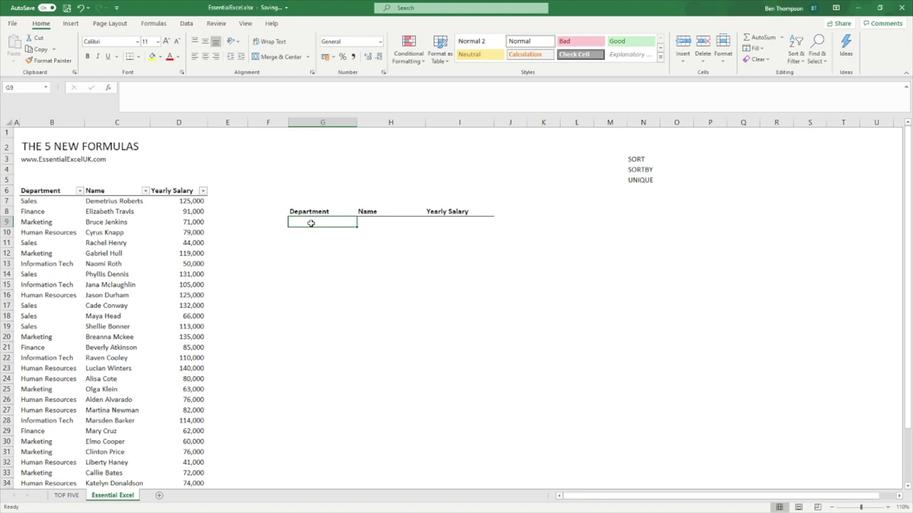
pyautogui.write('=')
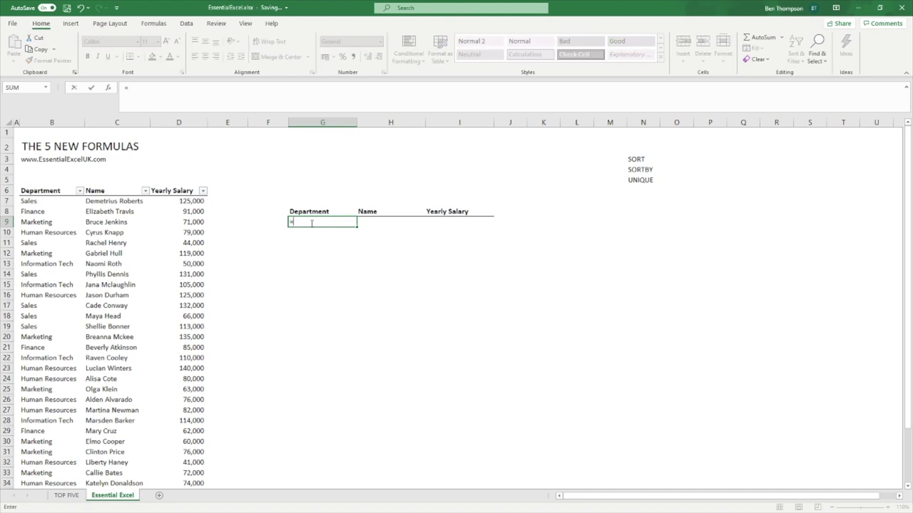
pyautogui.write('SORT(')
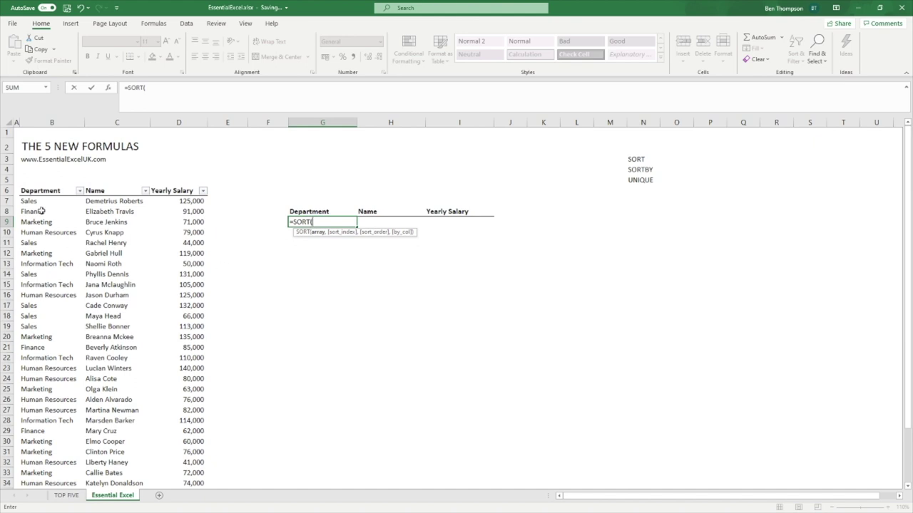
pyautogui.moveTo(232, 211); pyautogui.dragTo(329, 374)
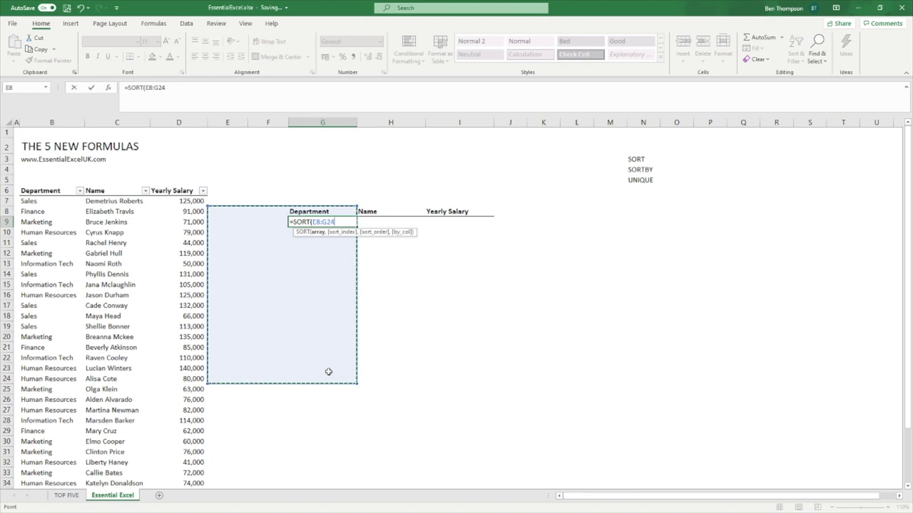
pyautogui.click(19, 183)
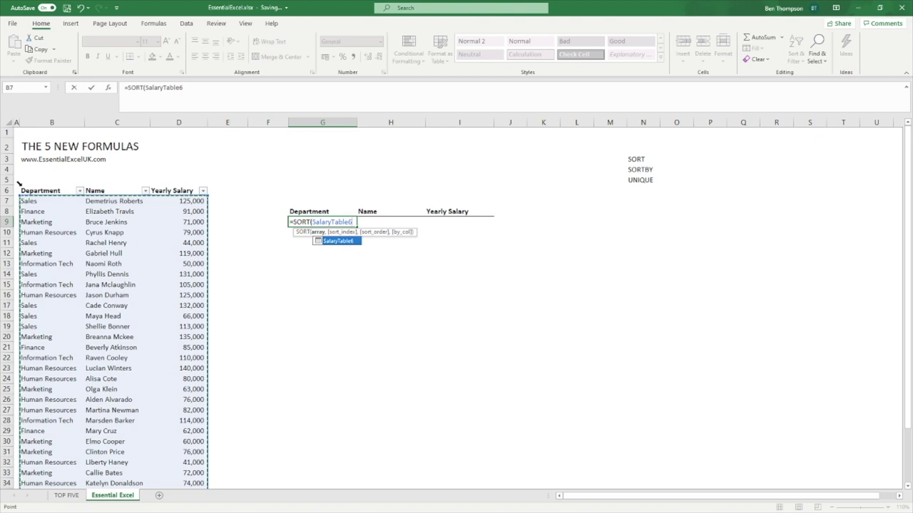
# Step: Complete the G9 formula with sort index 3 and ascending order, giving =SORT(SalaryTable6,3,1)
pyautogui.write(',')
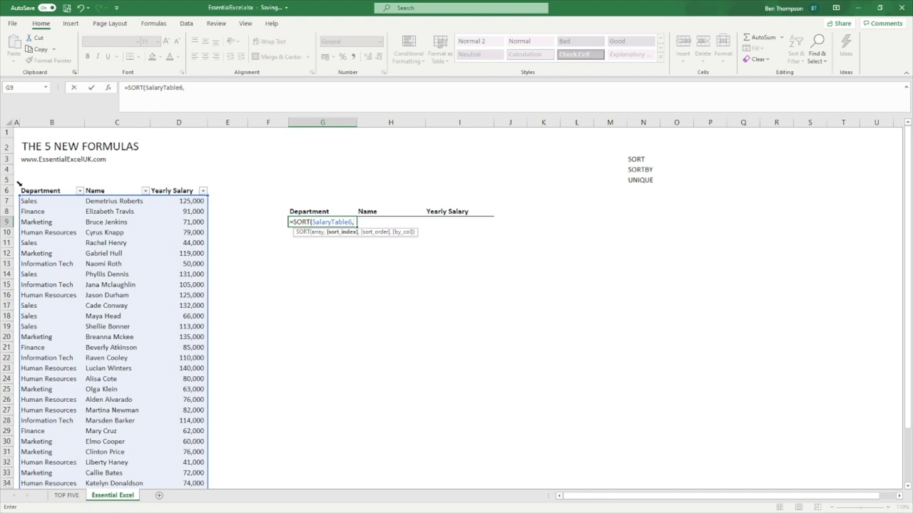
pyautogui.write('3,')
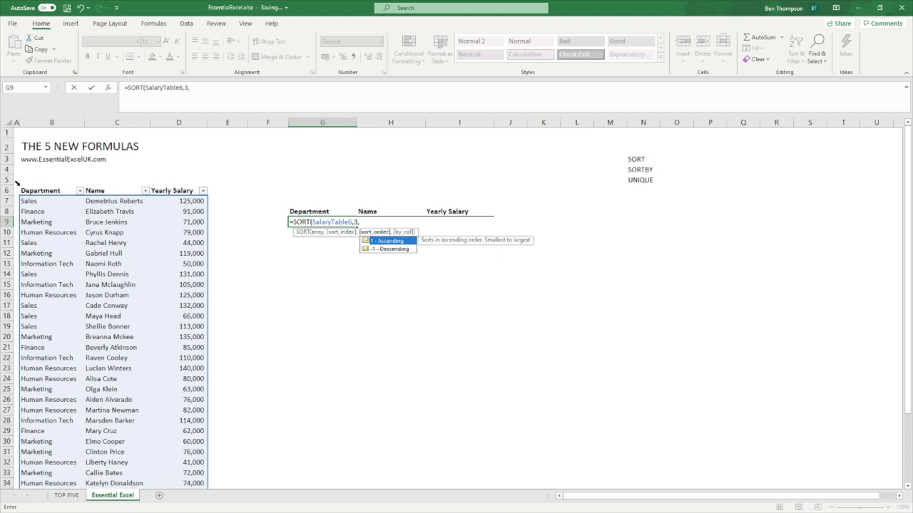
pyautogui.write('1')
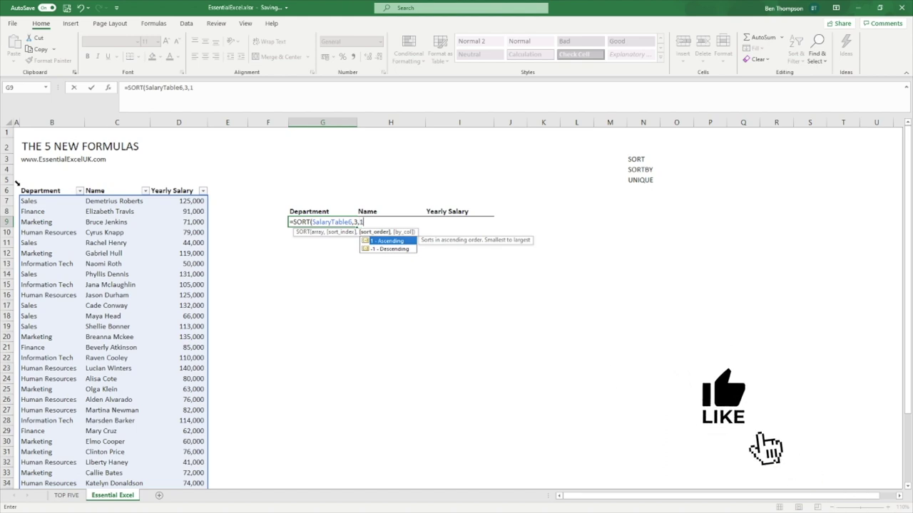
pyautogui.doubleClick(383, 241)
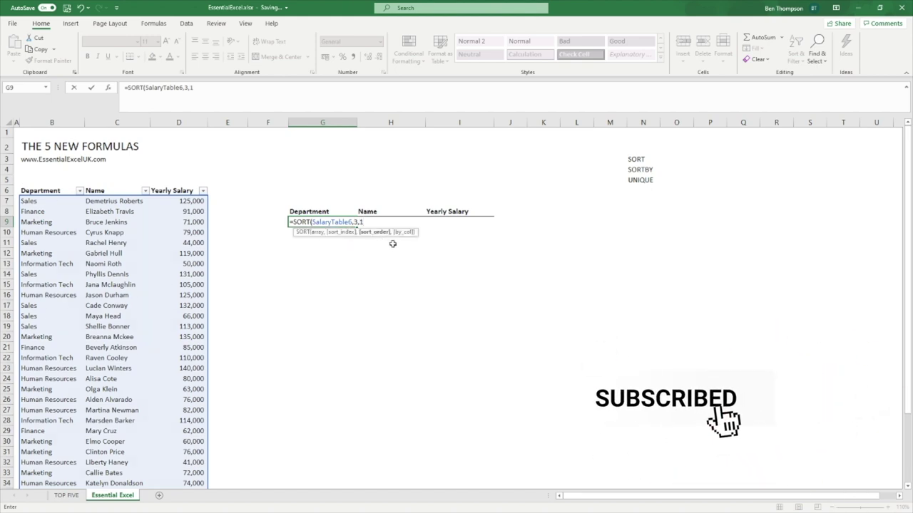
pyautogui.write(',')
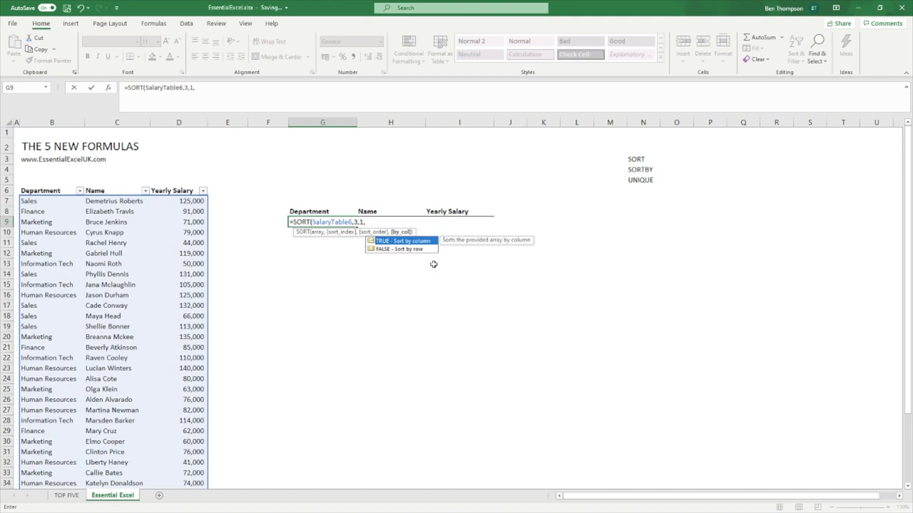
pyautogui.press('Down')
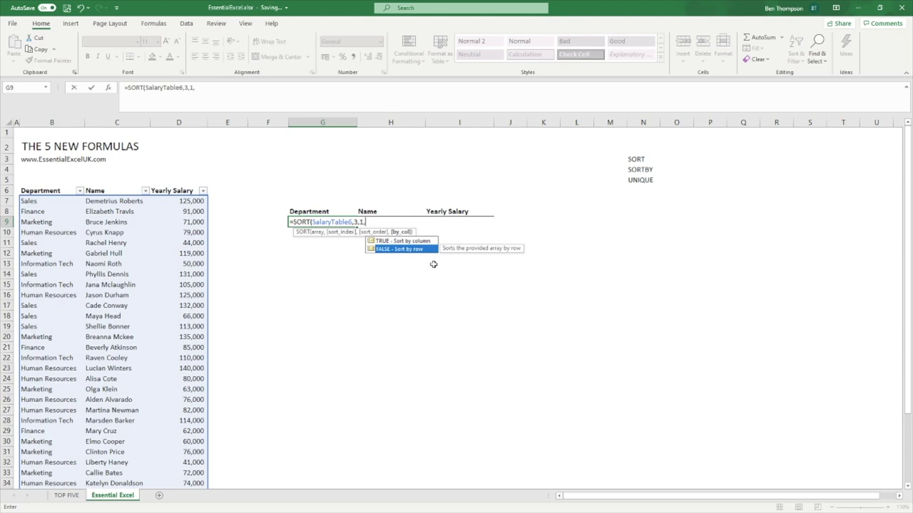
pyautogui.press('BackSpace')
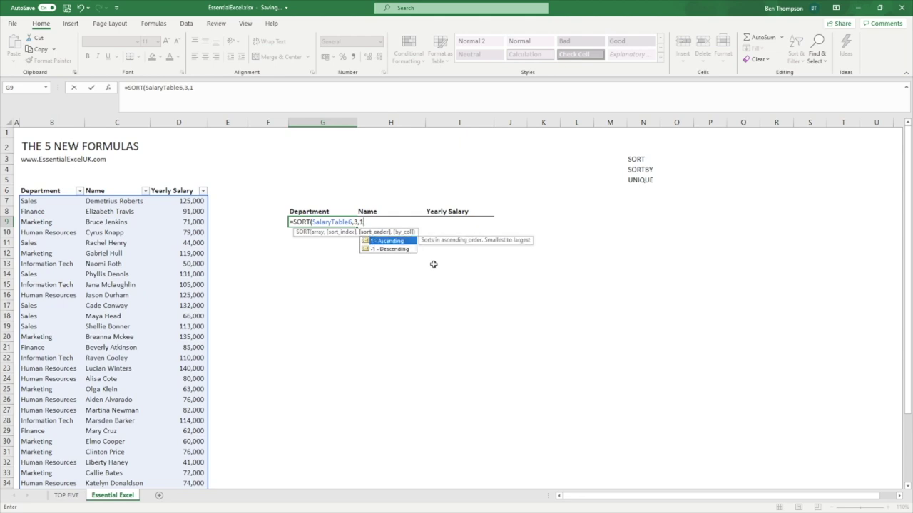
pyautogui.write(')')
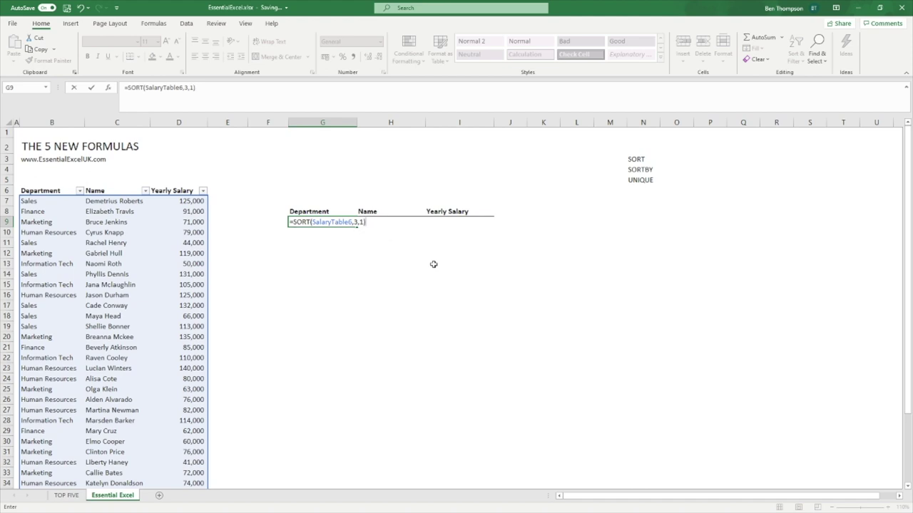
pyautogui.press('Return')
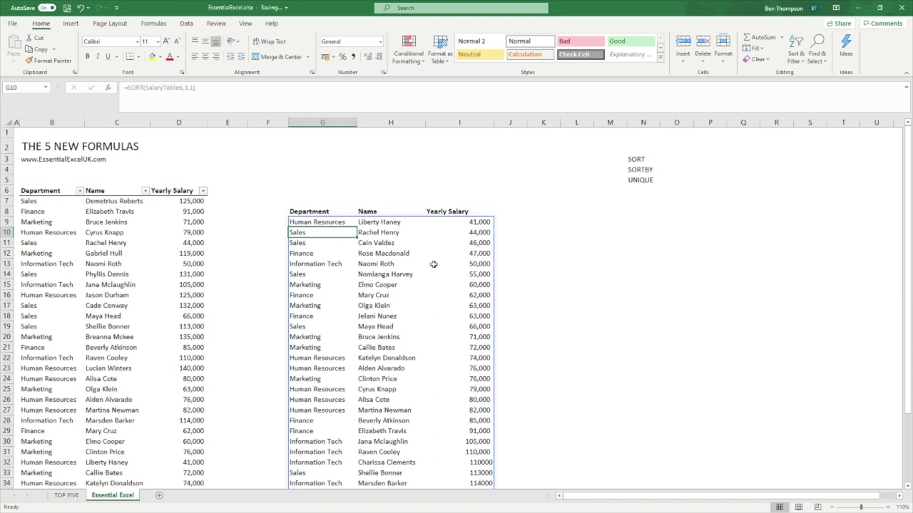
# Step: Set the yearly salary in D9 of the source table to 50 to test the sorted list
pyautogui.click(488, 223)
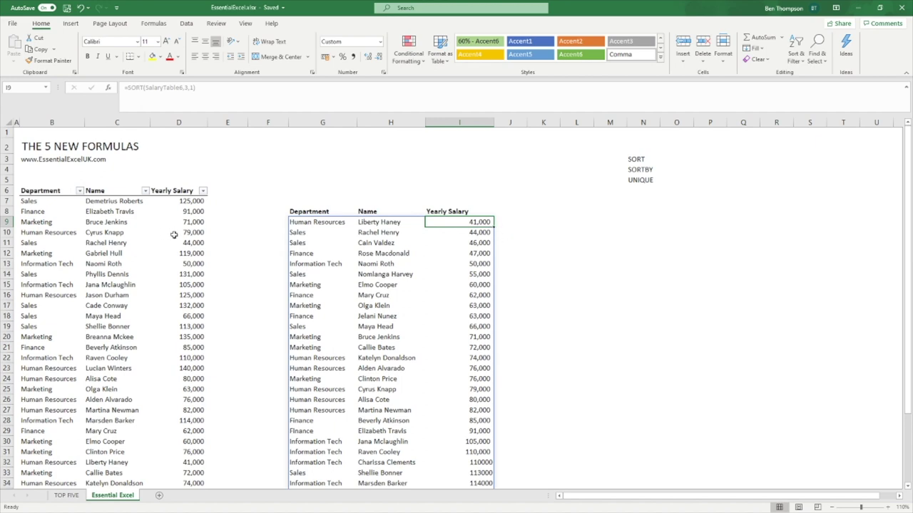
pyautogui.click(111, 222)
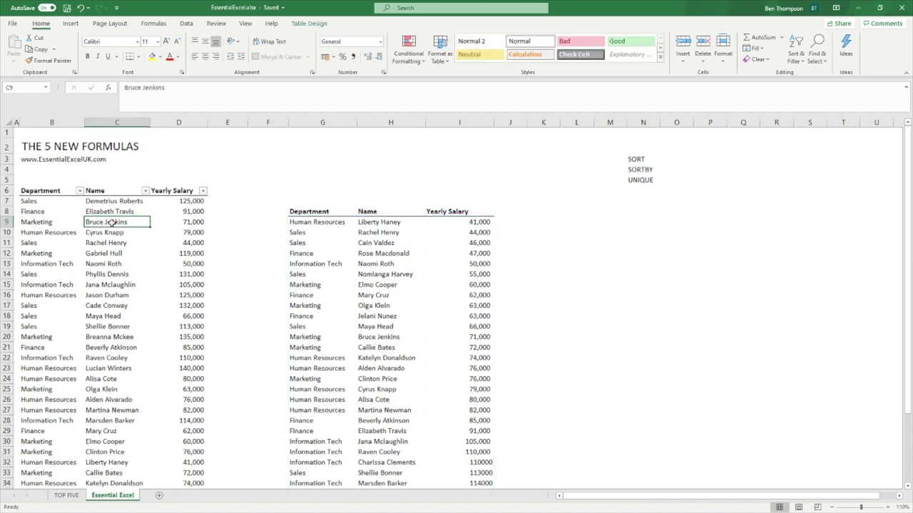
pyautogui.click(184, 223)
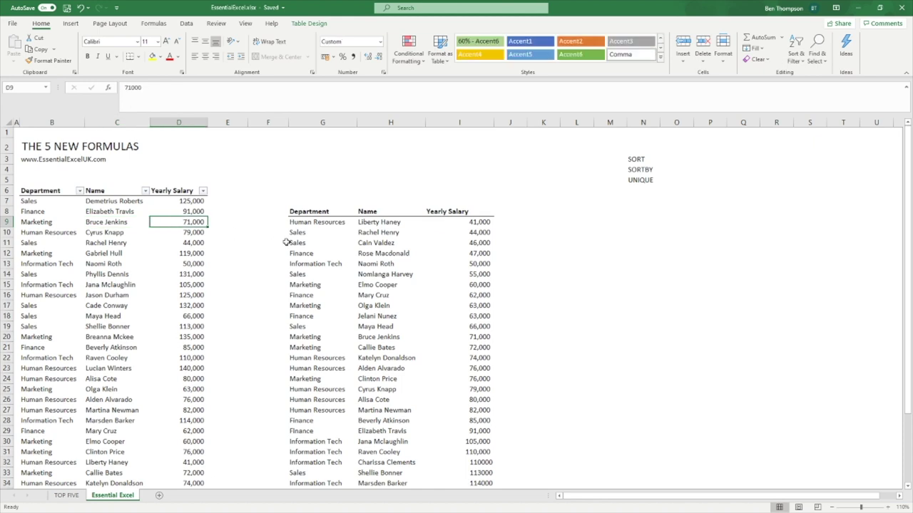
pyautogui.write('50')
pyautogui.press('Return')
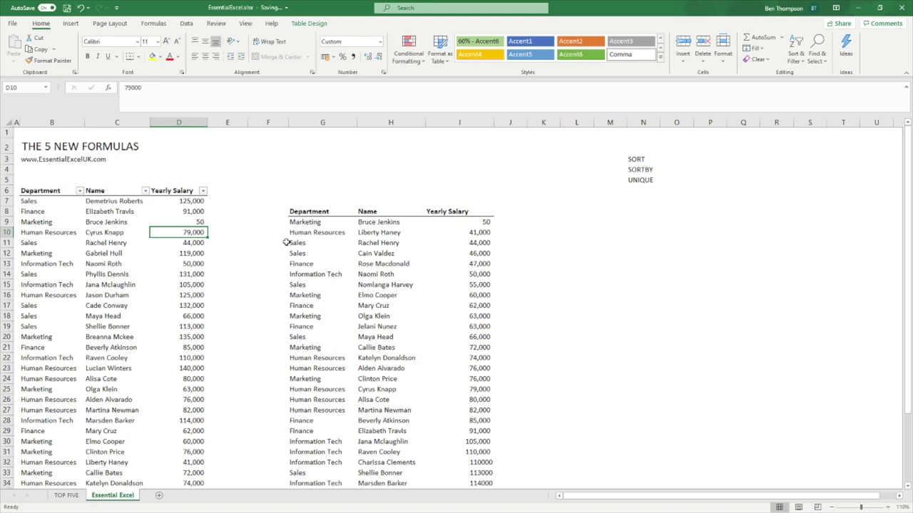
# Step: Set the yearly salary in D13 of the source table to 1500
pyautogui.press('Down')
pyautogui.press('Down')
pyautogui.press('Down')
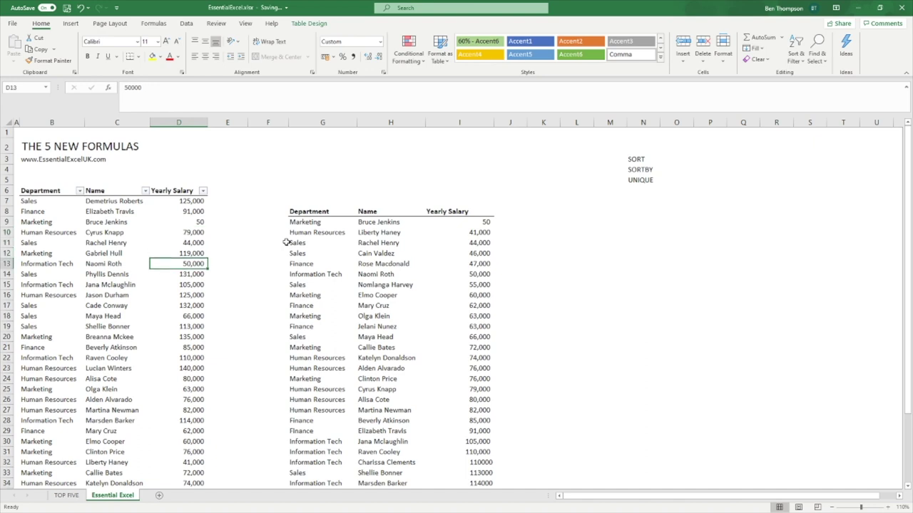
pyautogui.write('1500')
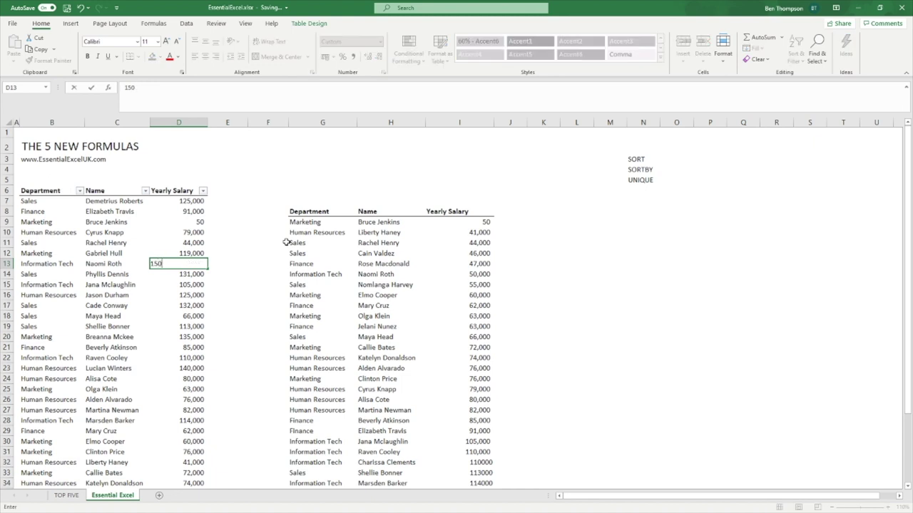
pyautogui.press('Return')
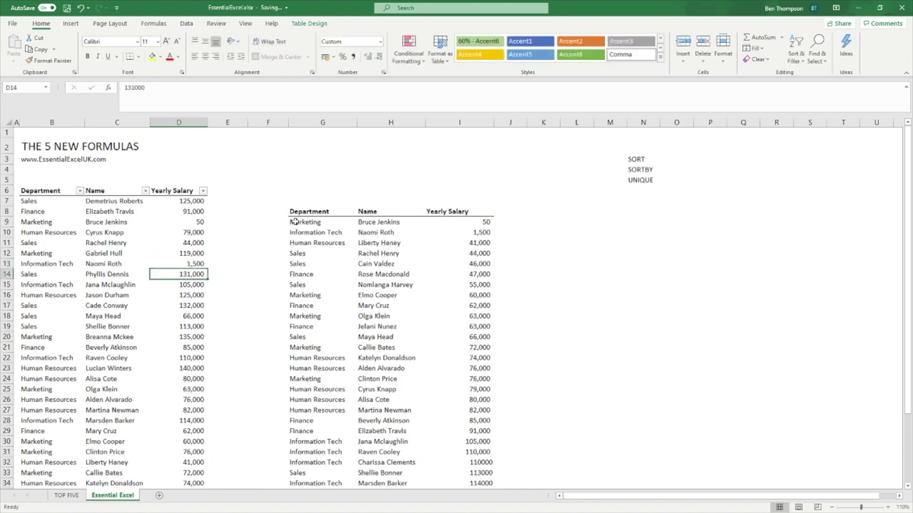
# Step: Change the sort order in G9 to descending with =SORT(SalaryTable6,3,-1)
pyautogui.click(293, 223)
pyautogui.click(197, 88)
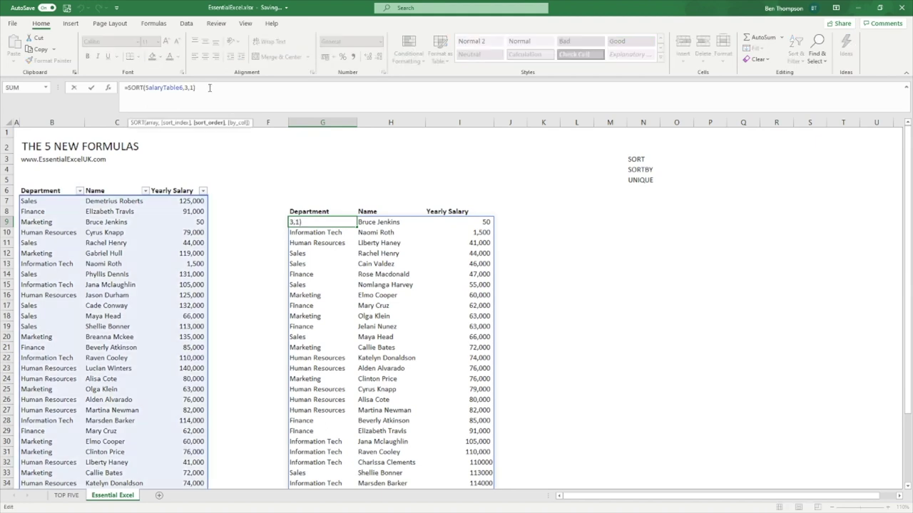
pyautogui.press('BackSpace')
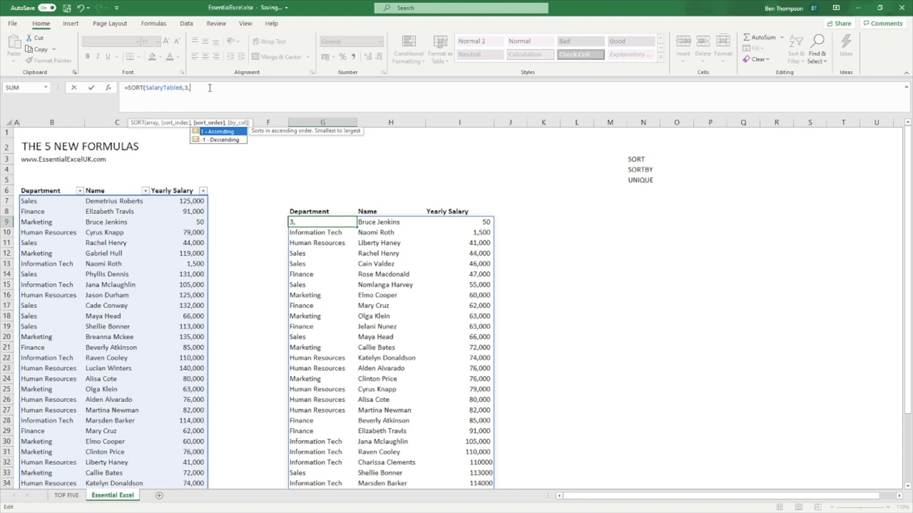
pyautogui.press('BackSpace')
pyautogui.doubleClick(231, 141)
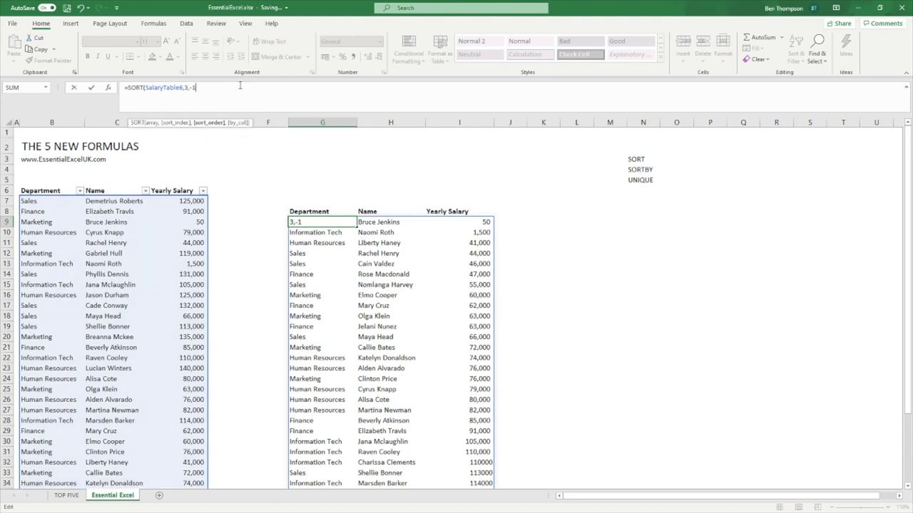
pyautogui.write(')')
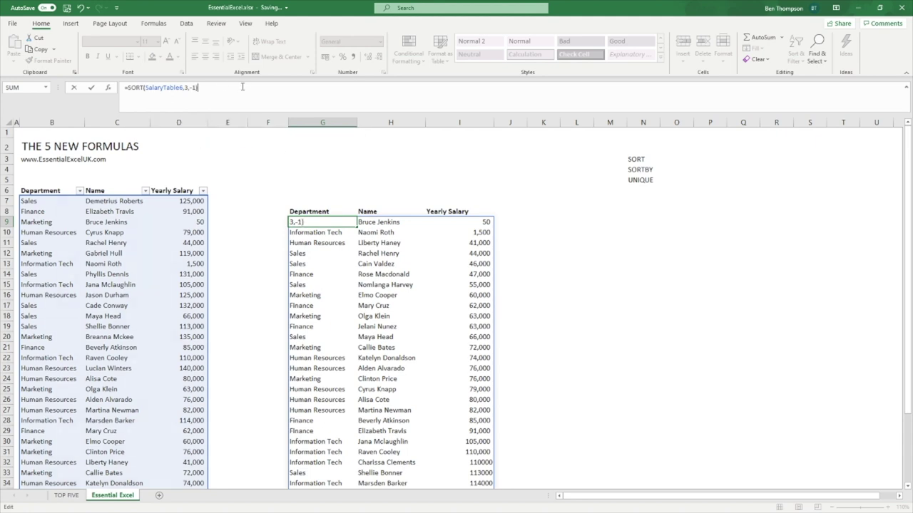
pyautogui.press('Return')
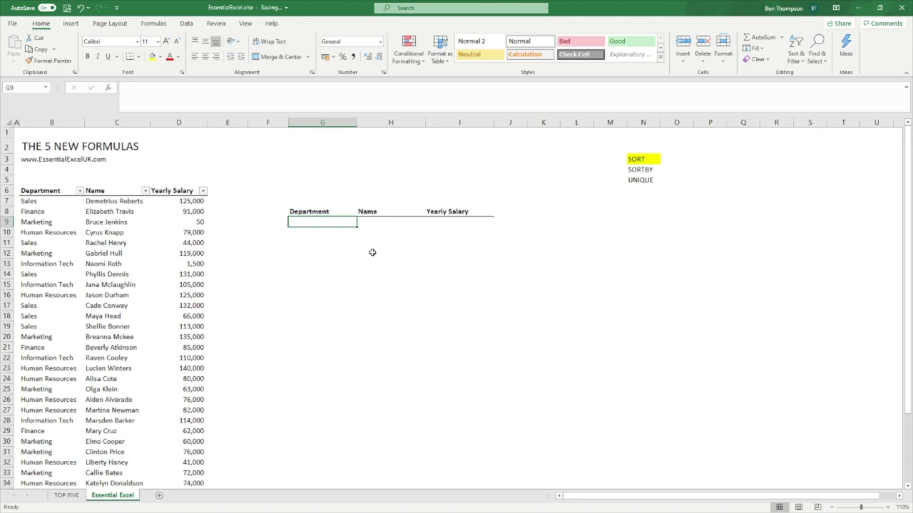
# Step: Enter =SORTBY(SalaryTable6,SalaryTable6[Department],1,SalaryTable6[Name],1) in G9 to sort the salary table by department and name ascending
pyautogui.write('=sort')
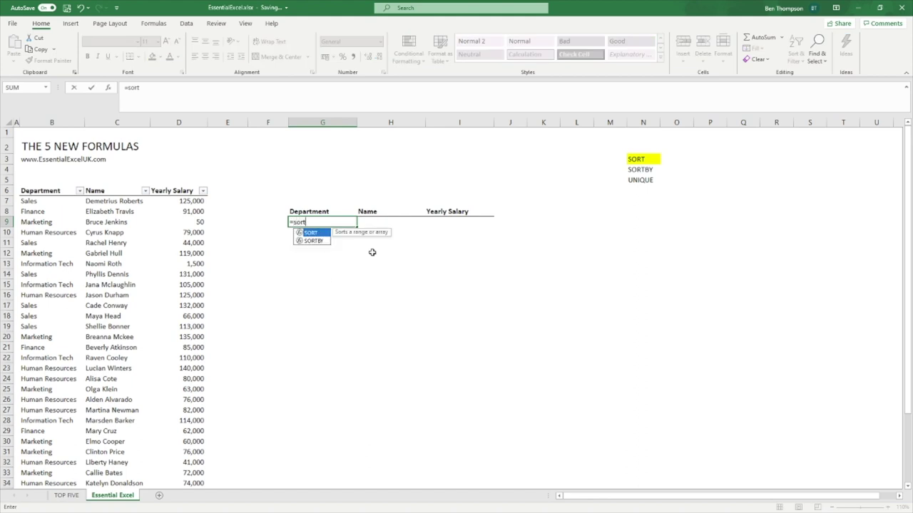
pyautogui.write('by(')
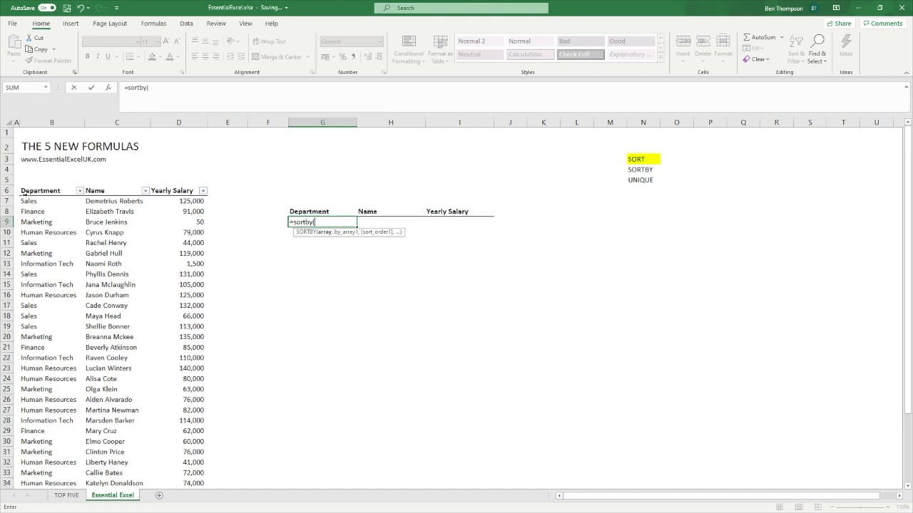
pyautogui.click(19, 183)
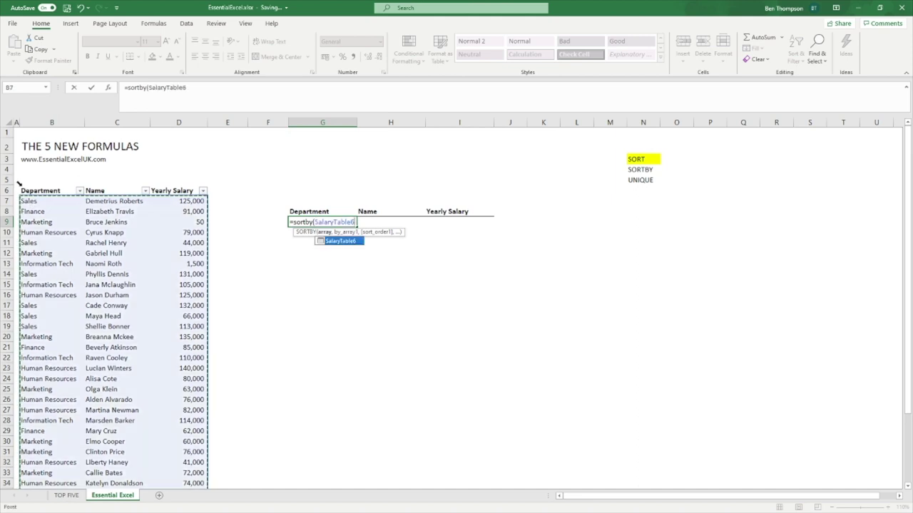
pyautogui.write(',')
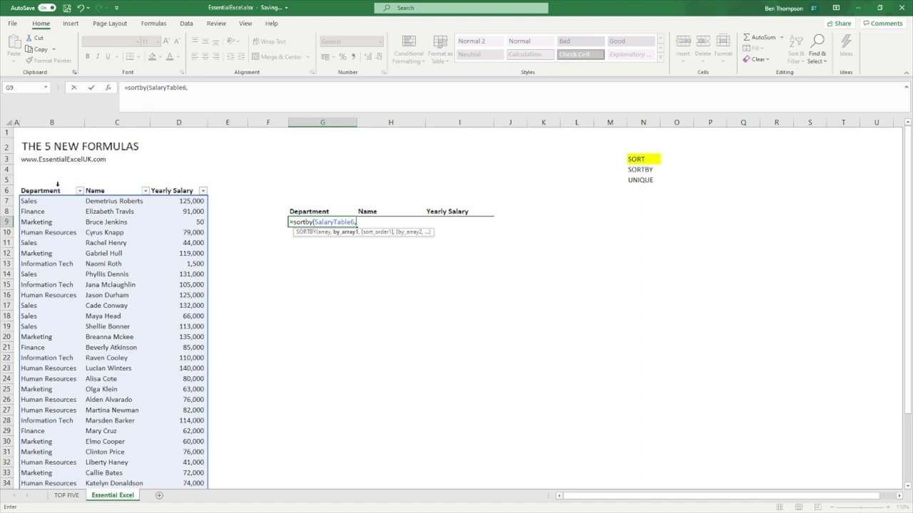
pyautogui.click(58, 184)
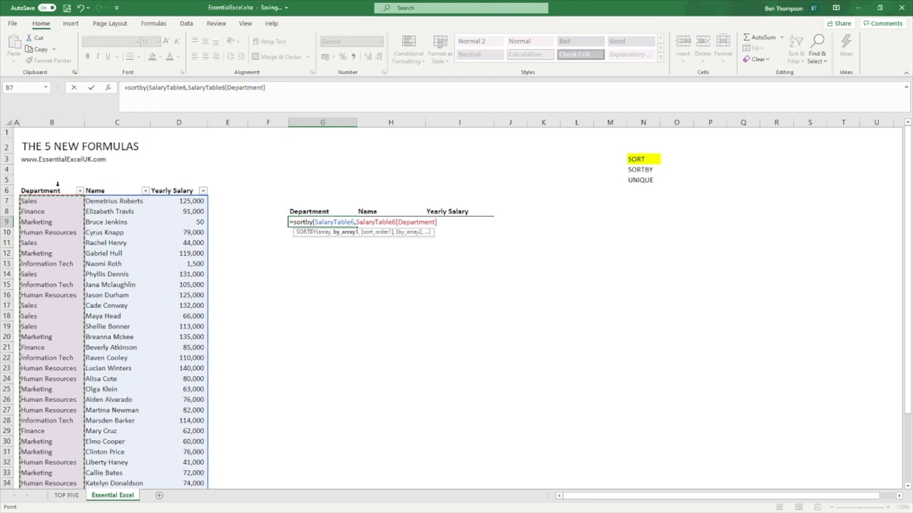
pyautogui.write(',')
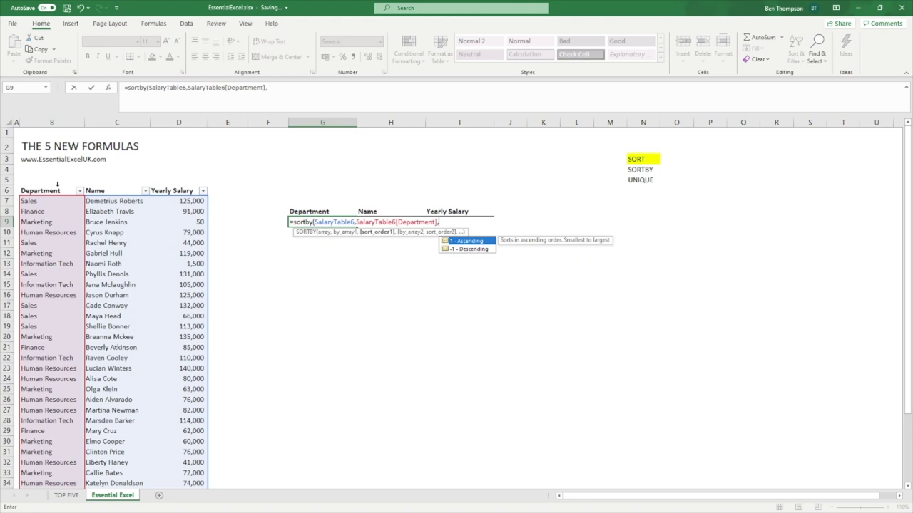
pyautogui.write('1,')
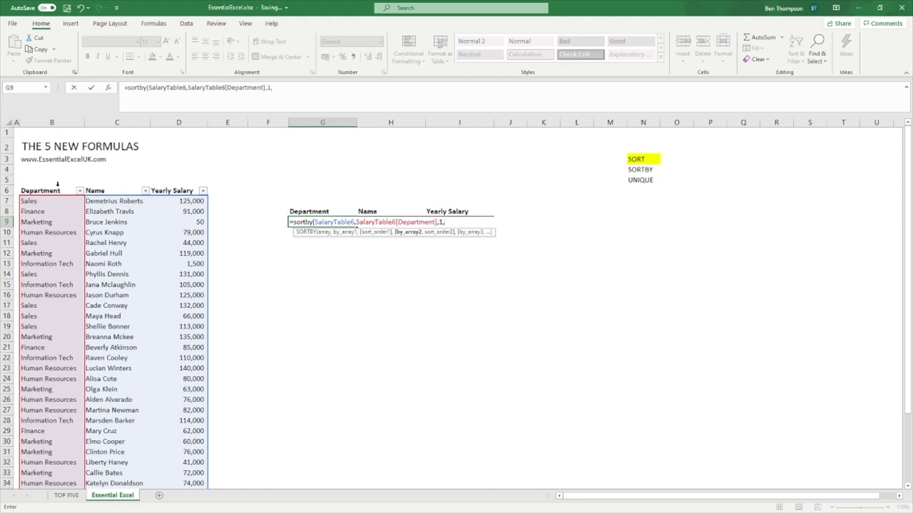
pyautogui.click(125, 184)
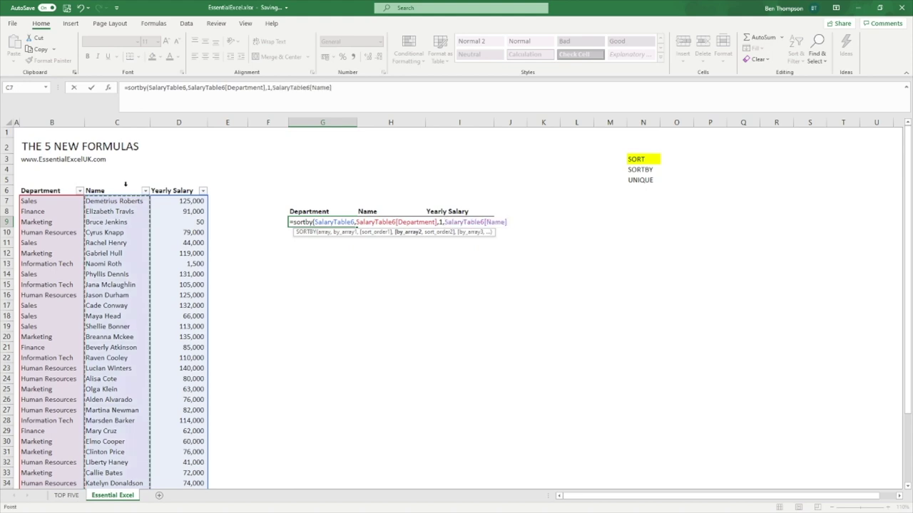
pyautogui.write(',')
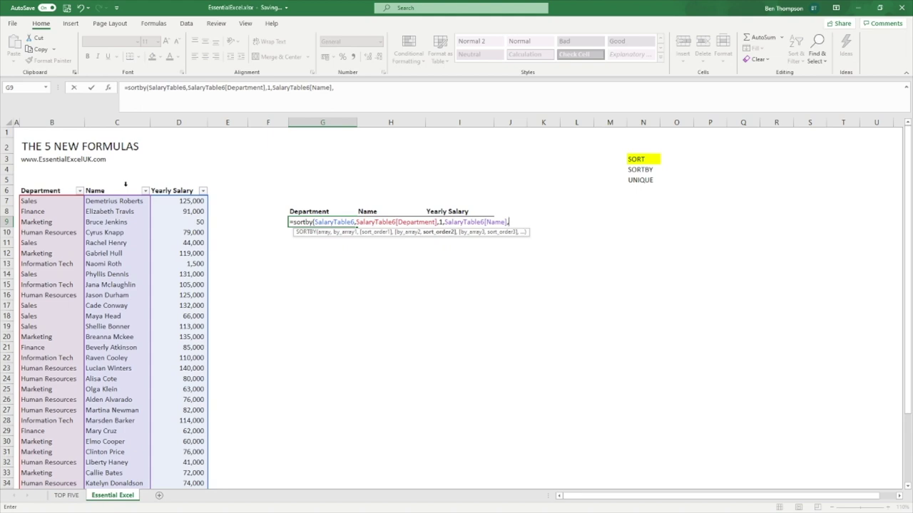
pyautogui.write('1)')
pyautogui.press('Return')
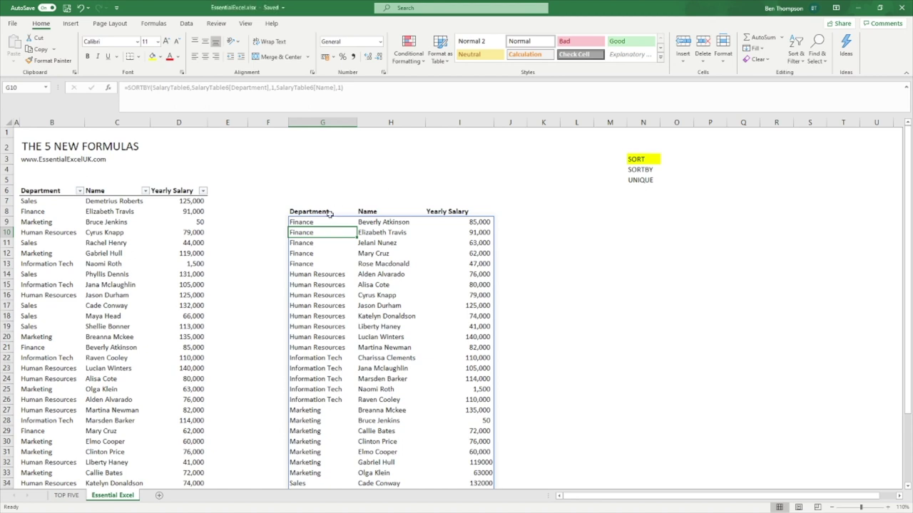
# Step: Add SalaryTable6[Yearly Salary] with descending order -1 as a third sort level in the G9 SORTBY formula
pyautogui.click(326, 226)
pyautogui.click(358, 87)
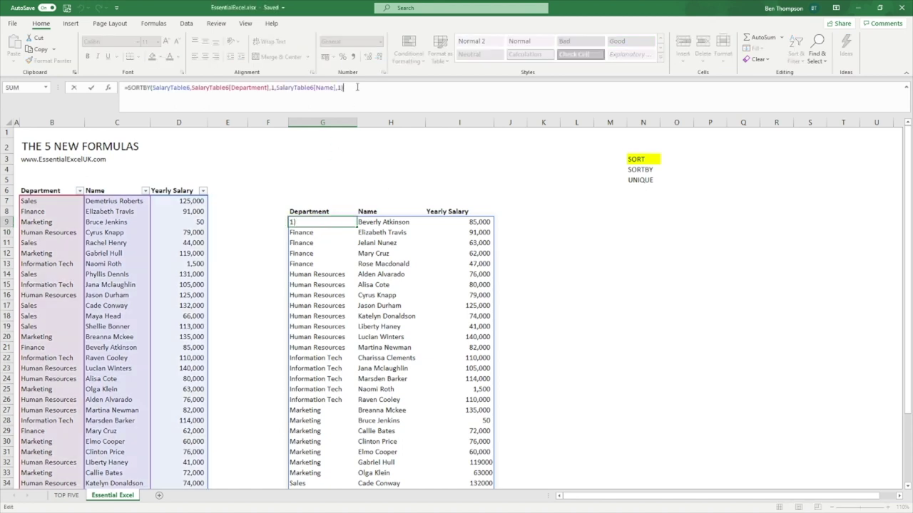
pyautogui.press('BackSpace')
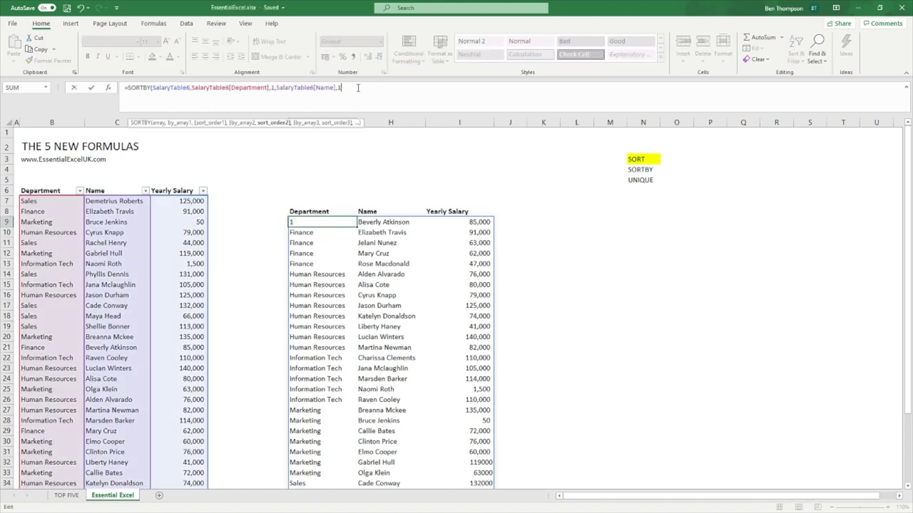
pyautogui.write(',')
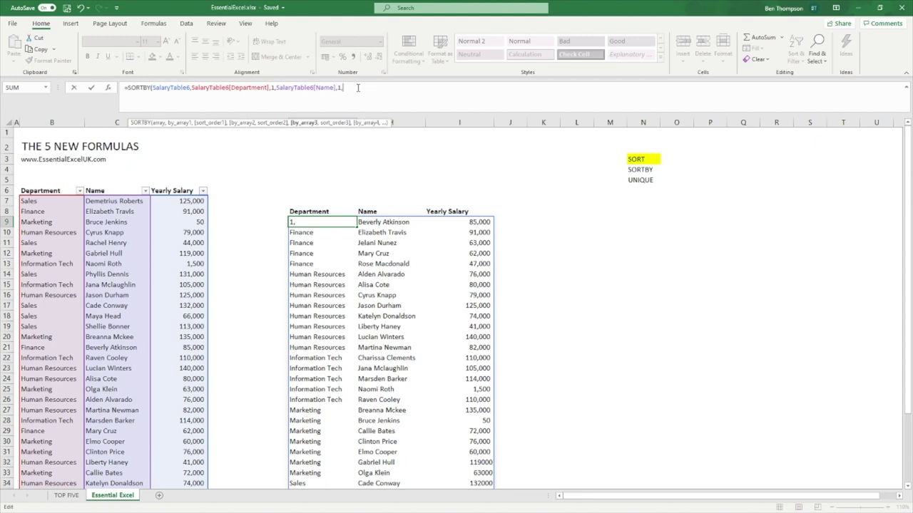
pyautogui.click(189, 184)
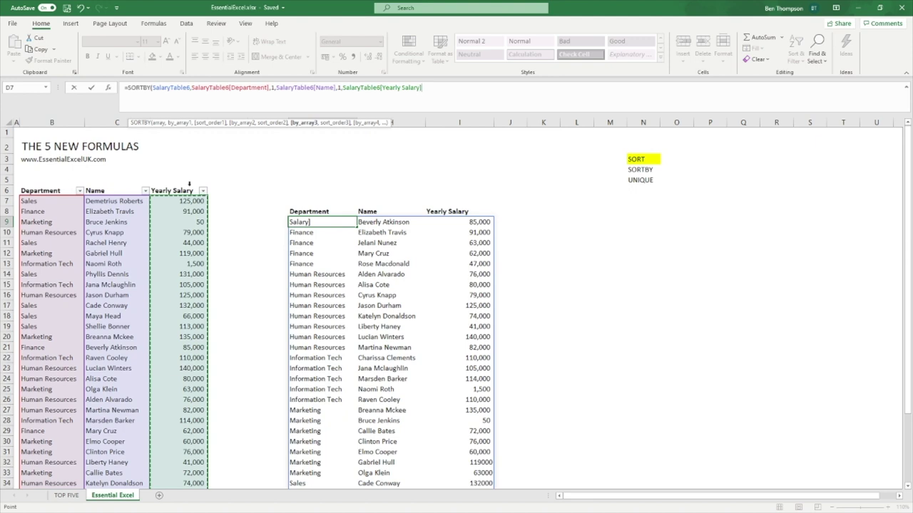
pyautogui.write(',')
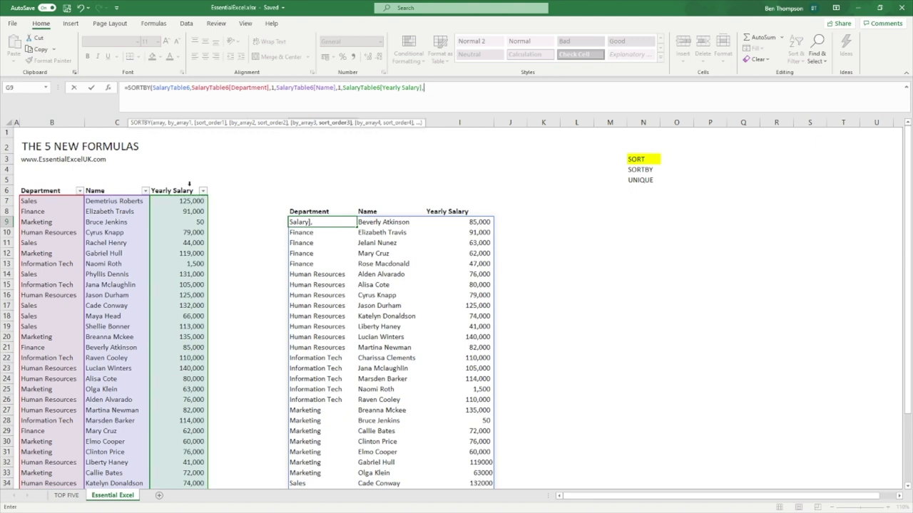
pyautogui.write('-1)')
pyautogui.press('Return')
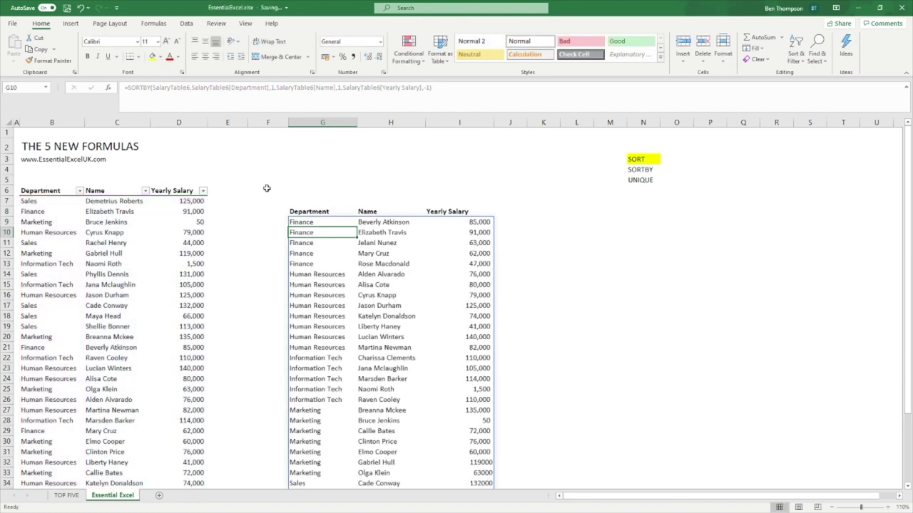
# Step: Set the yearly salary in D9 of the source table to 100000
pyautogui.click(192, 232)
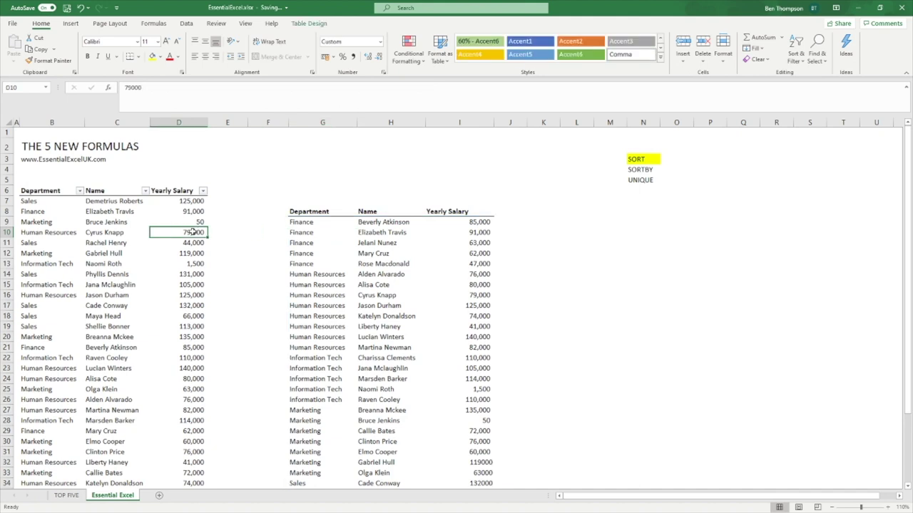
pyautogui.click(487, 420)
pyautogui.click(562, 421)
pyautogui.click(200, 221)
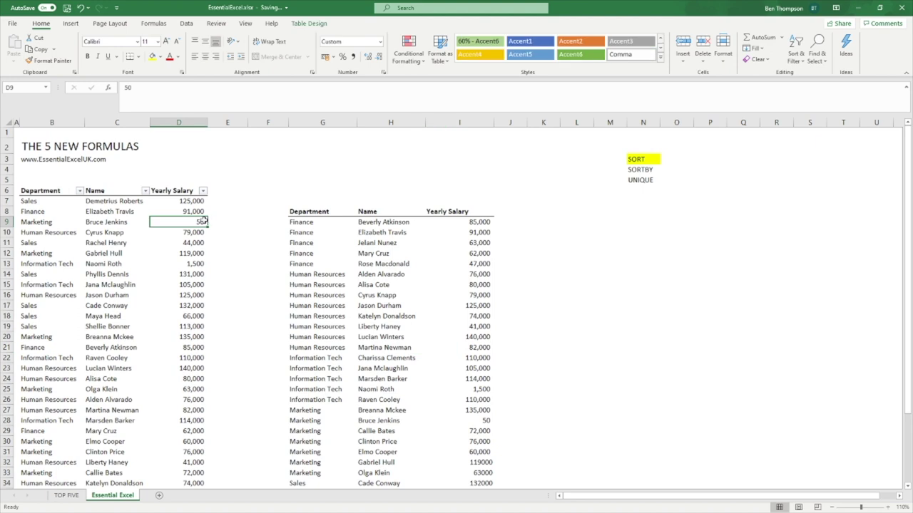
pyautogui.write('100000')
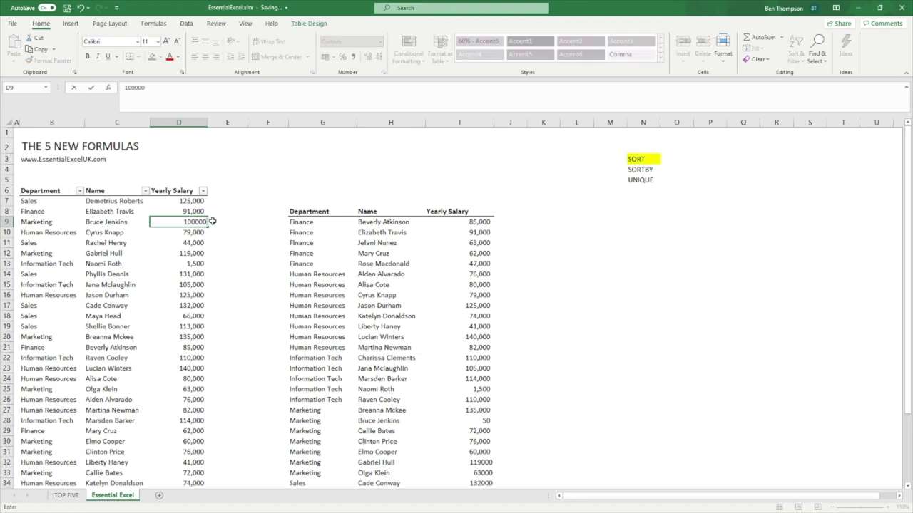
pyautogui.press('Return')
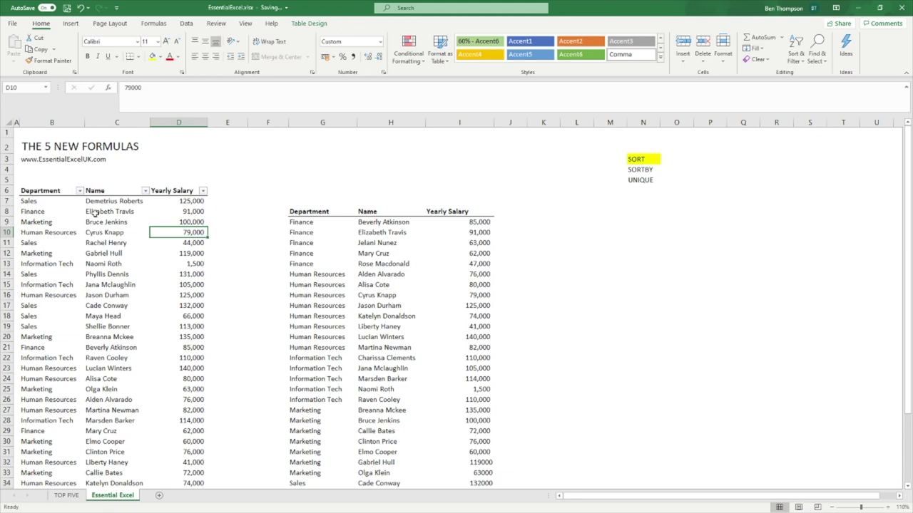
# Step: Replace the first letter of the employee name in C21 of the source table with Z
pyautogui.click(114, 347)
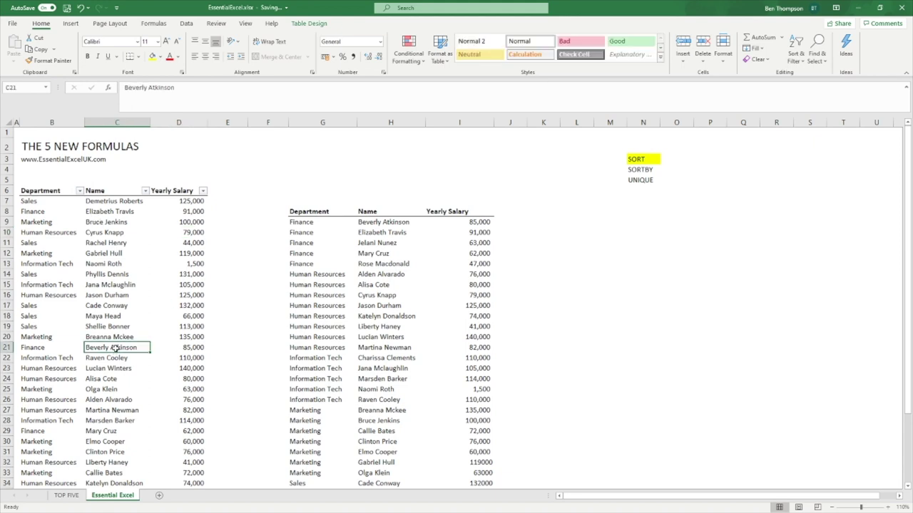
pyautogui.click(127, 89)
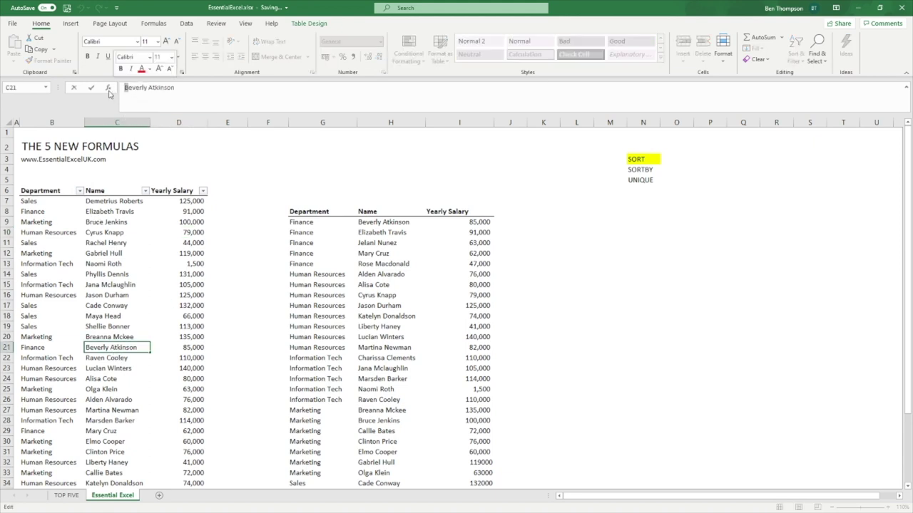
pyautogui.press('BackSpace')
pyautogui.write('Z')
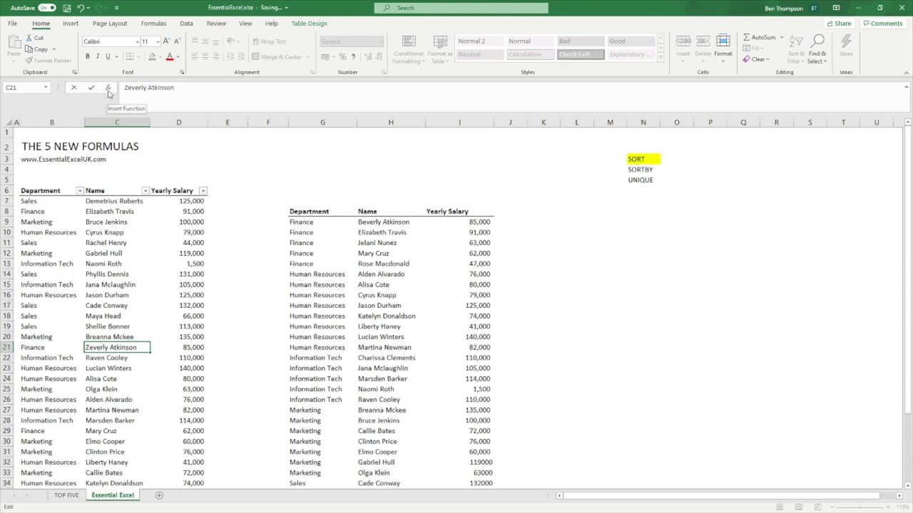
pyautogui.press('Return')
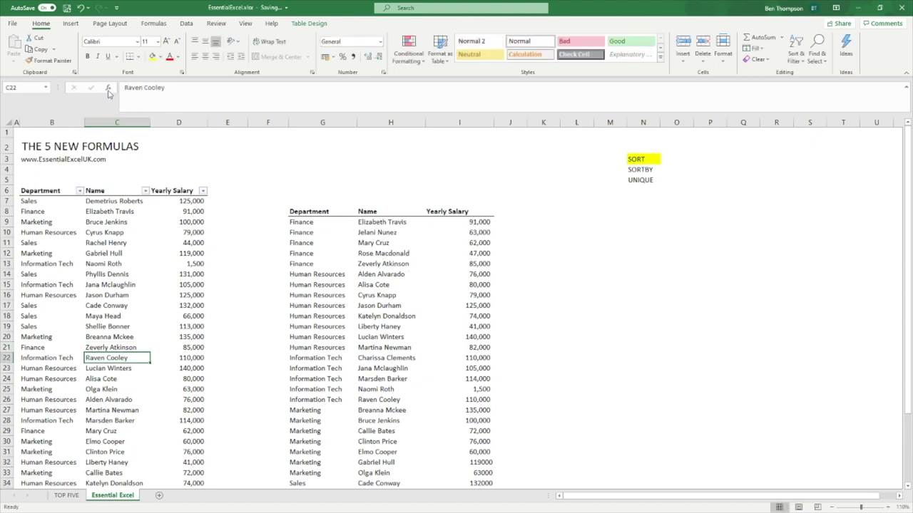
# Step: Enter =UNIQUE(SalaryTable6[Department]) in G13 to list each department once
pyautogui.click(362, 269)
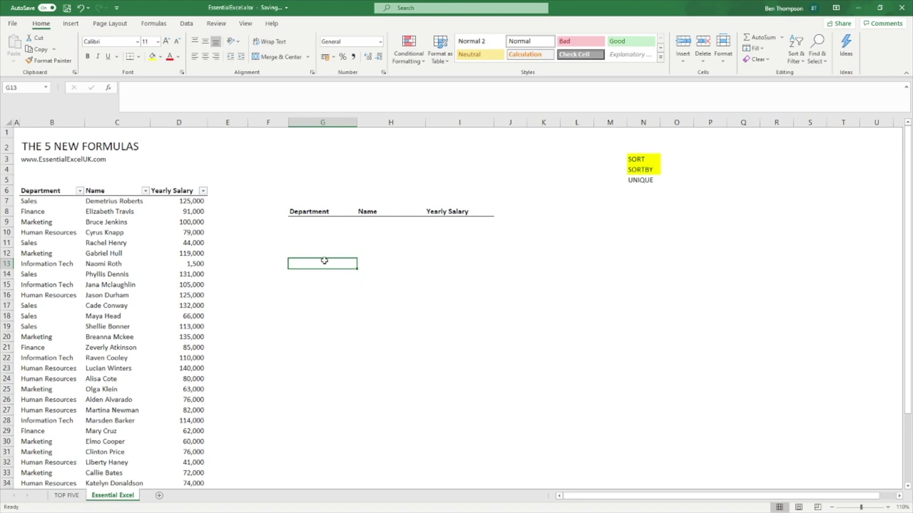
pyautogui.write('=')
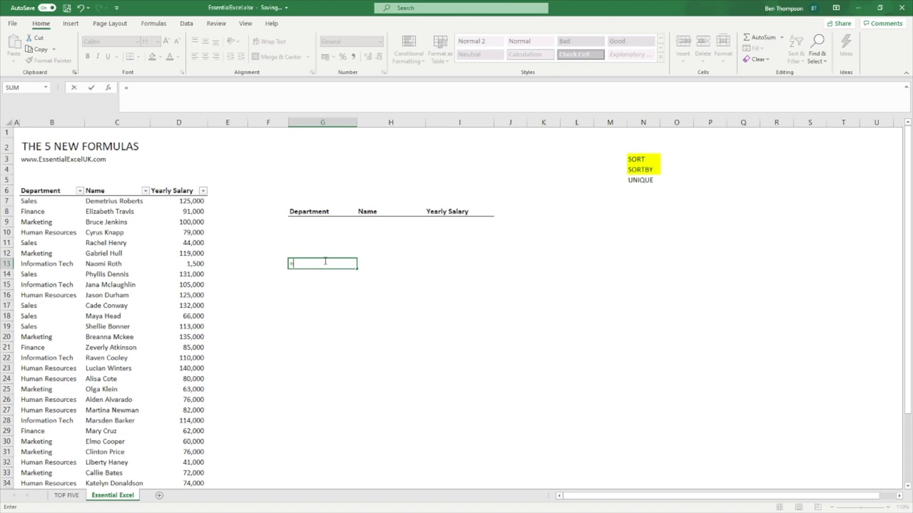
pyautogui.write('U')
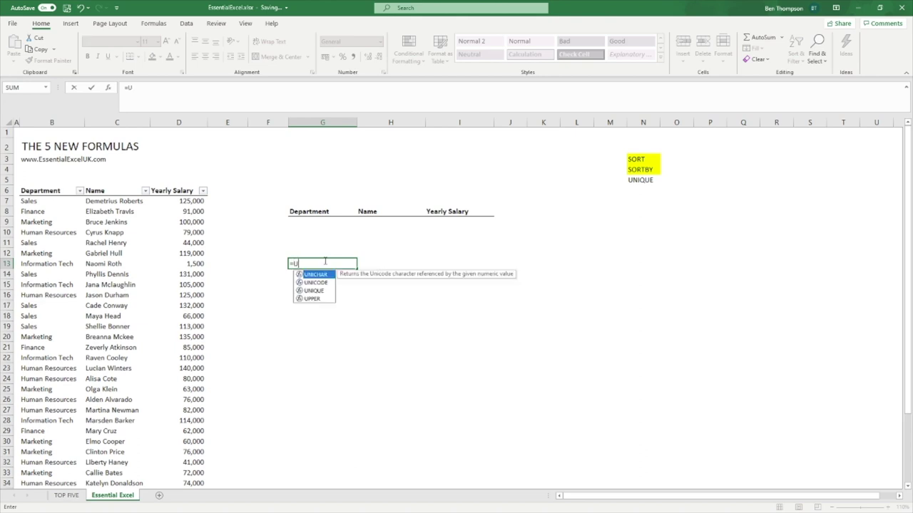
pyautogui.write('NIQUE(')
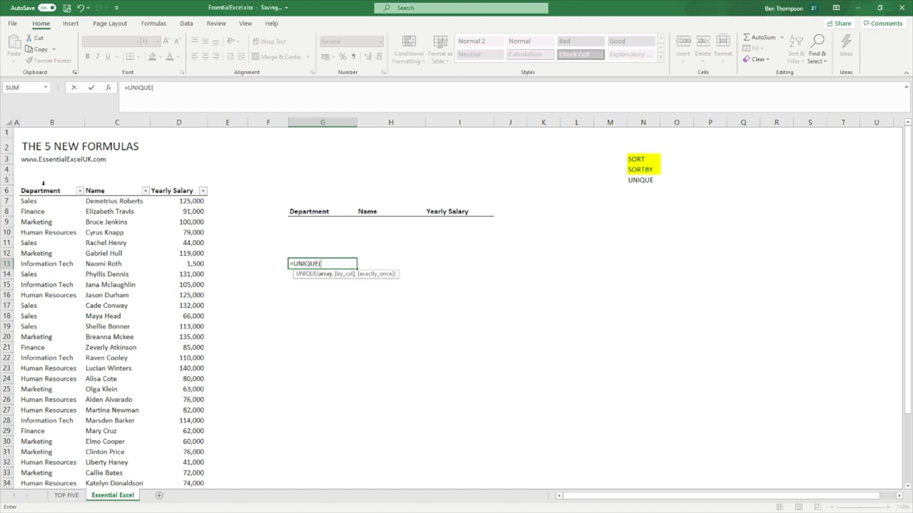
pyautogui.click(42, 184)
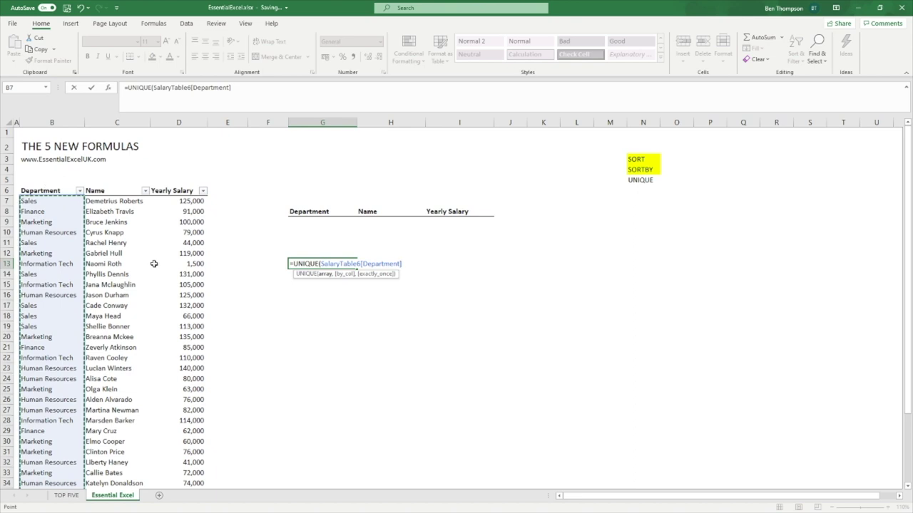
pyautogui.write(')')
pyautogui.press('Return')
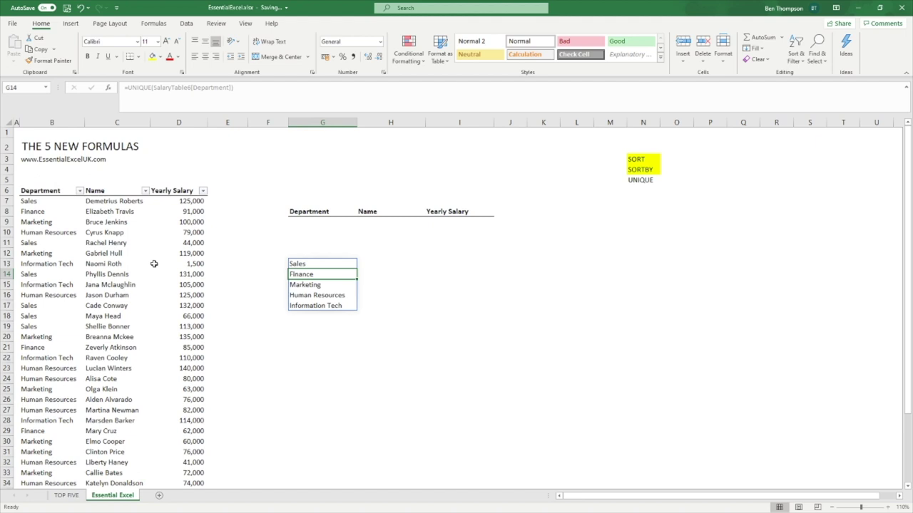
pyautogui.click(56, 244)
pyautogui.click(53, 273)
pyautogui.moveTo(45, 305); pyautogui.dragTo(43, 326)
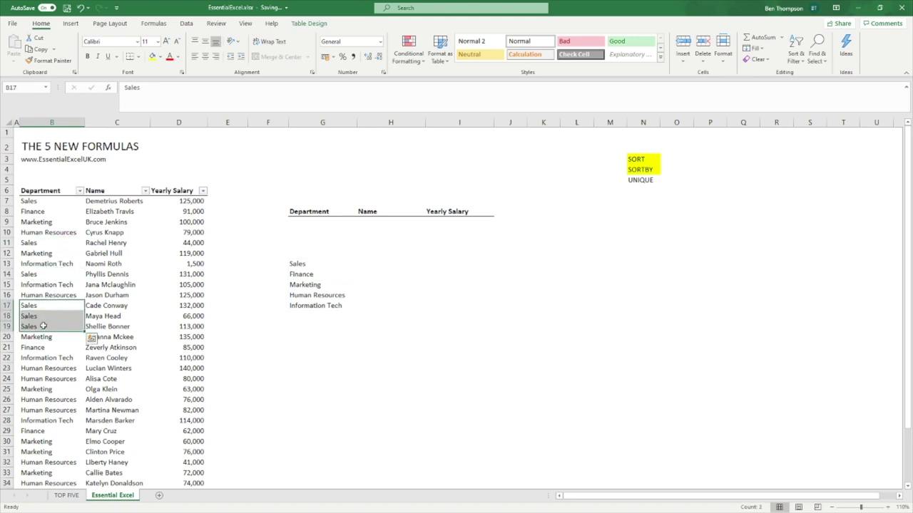
pyautogui.click(42, 200)
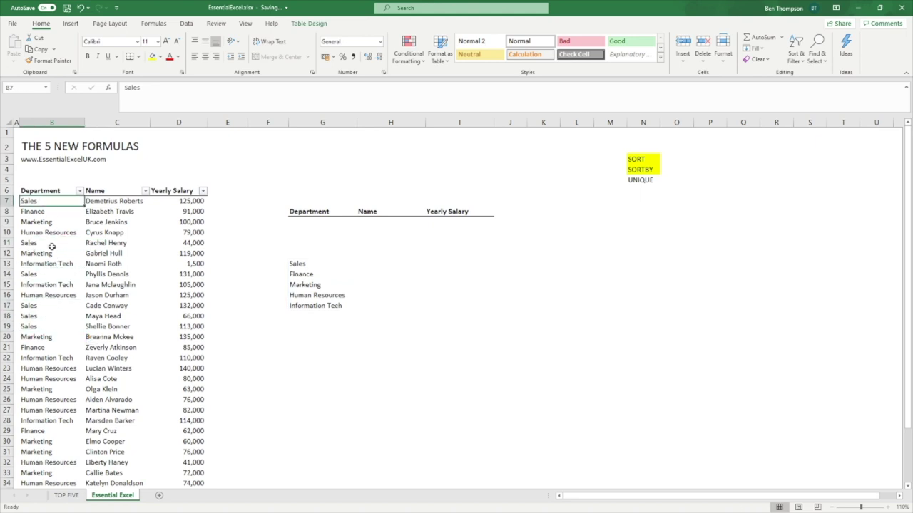
# Step: Extend the UNIQUE formula in G13 with by_col FALSE and exactly_once TRUE, giving =UNIQUE(SalaryTable6[Department],FALSE,TRUE)
pyautogui.click(299, 266)
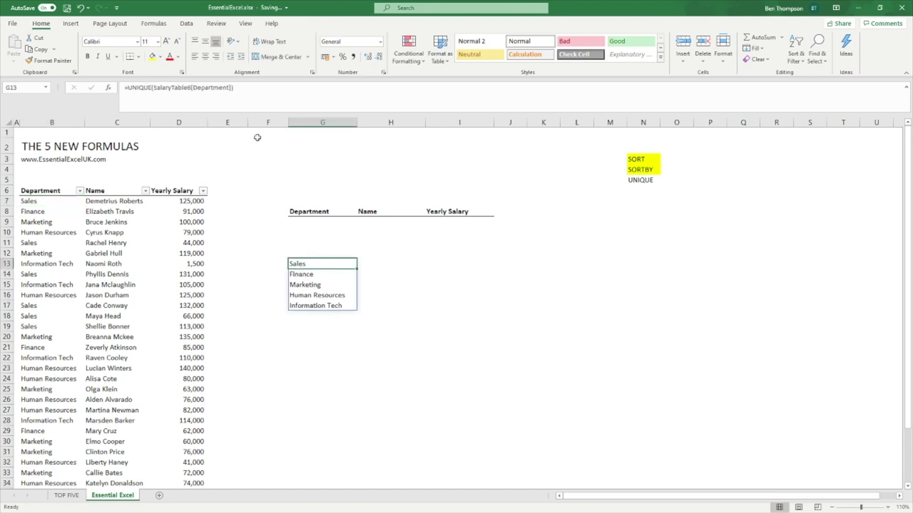
pyautogui.click(248, 88)
pyautogui.press('BackSpace')
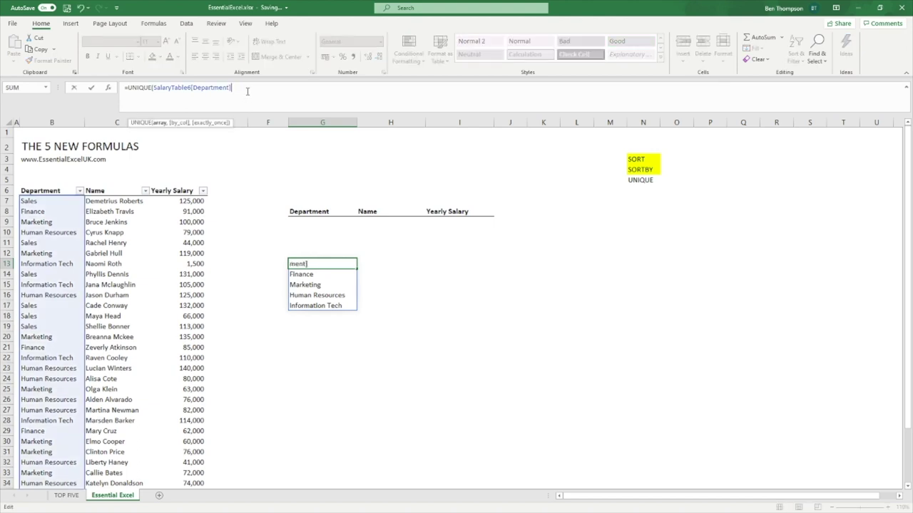
pyautogui.write(',')
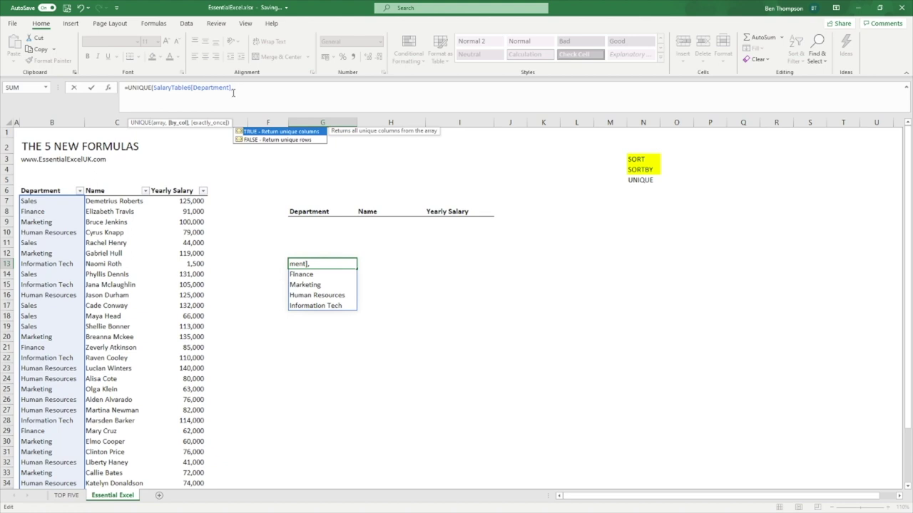
pyautogui.doubleClick(255, 142)
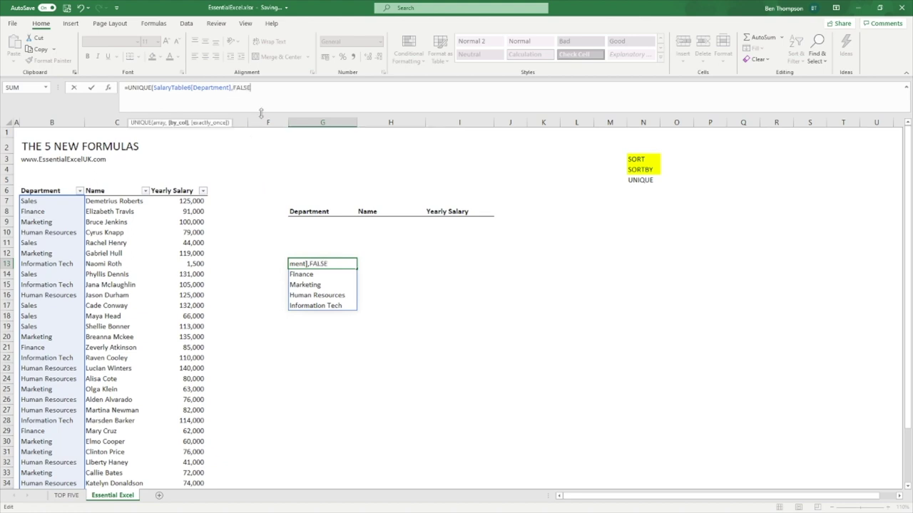
pyautogui.write(',')
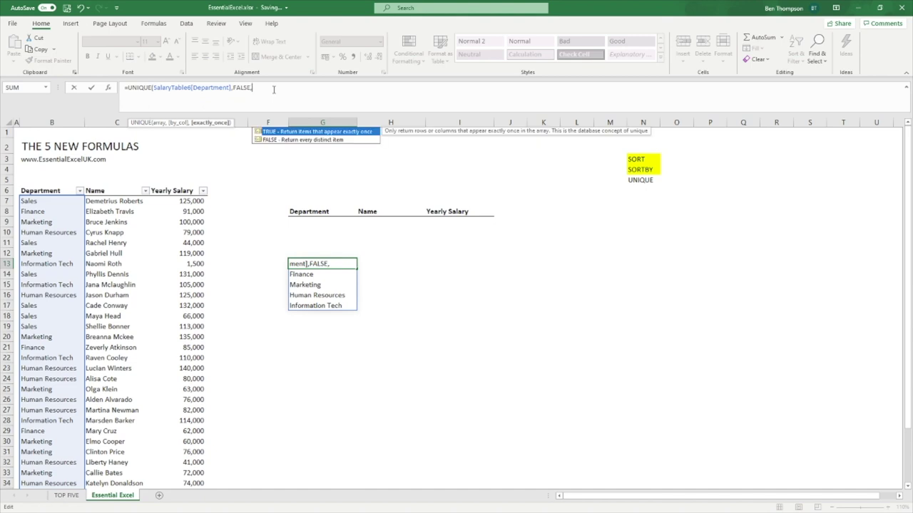
pyautogui.doubleClick(327, 131)
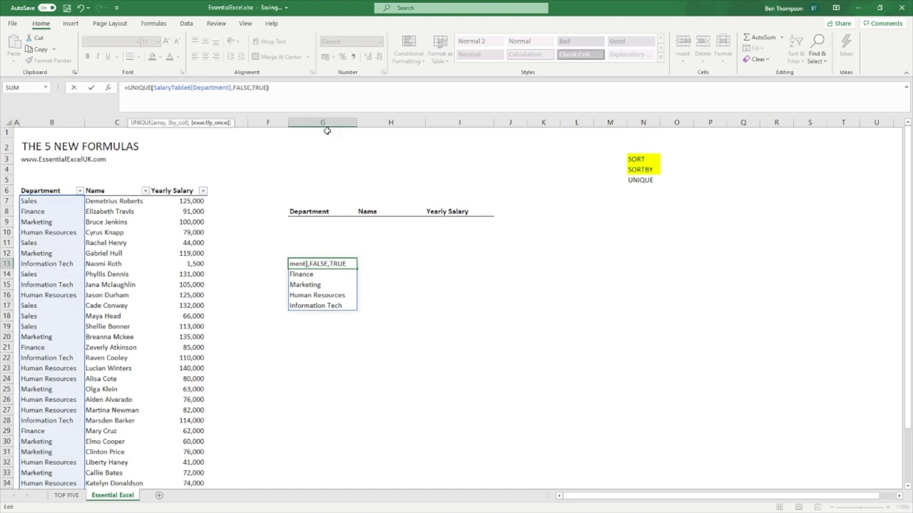
pyautogui.press('Return')
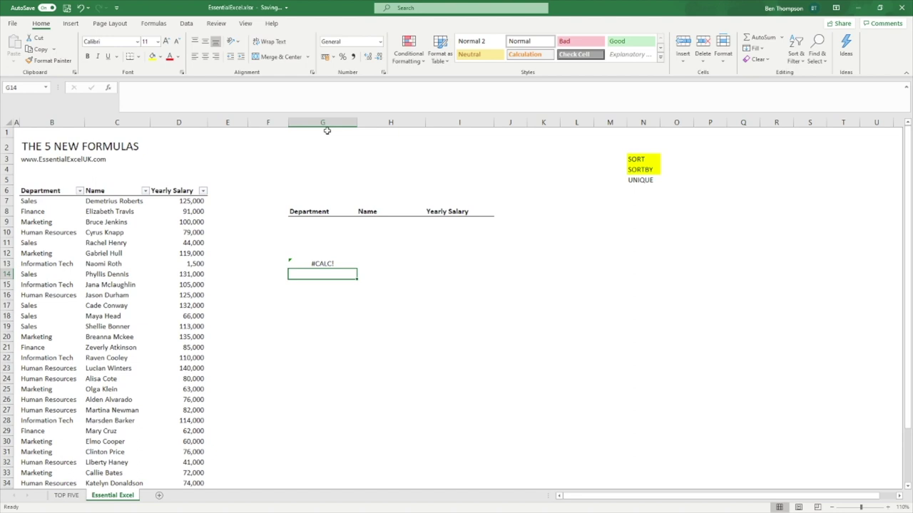
# Step: Change the departments in the source table to Sales Room in B7 and Sales Floor in B11
pyautogui.click(60, 203)
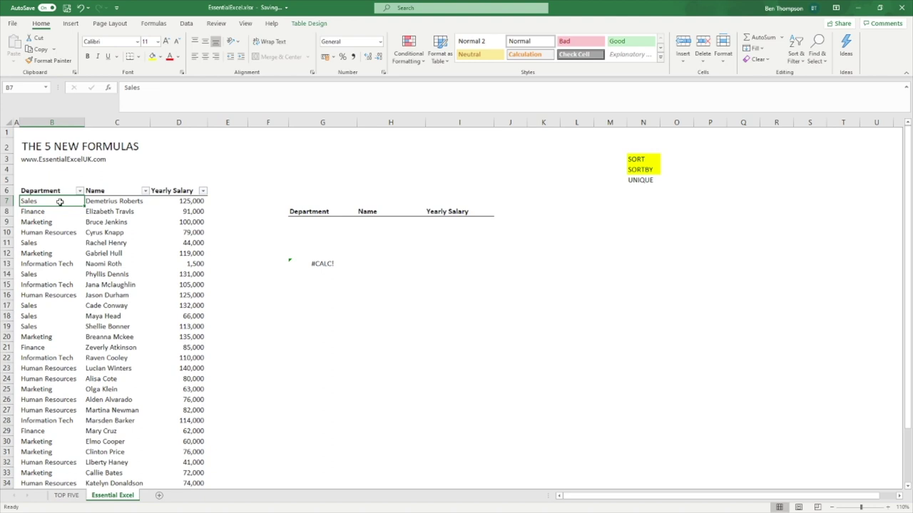
pyautogui.doubleClick(60, 202)
pyautogui.write('Room')
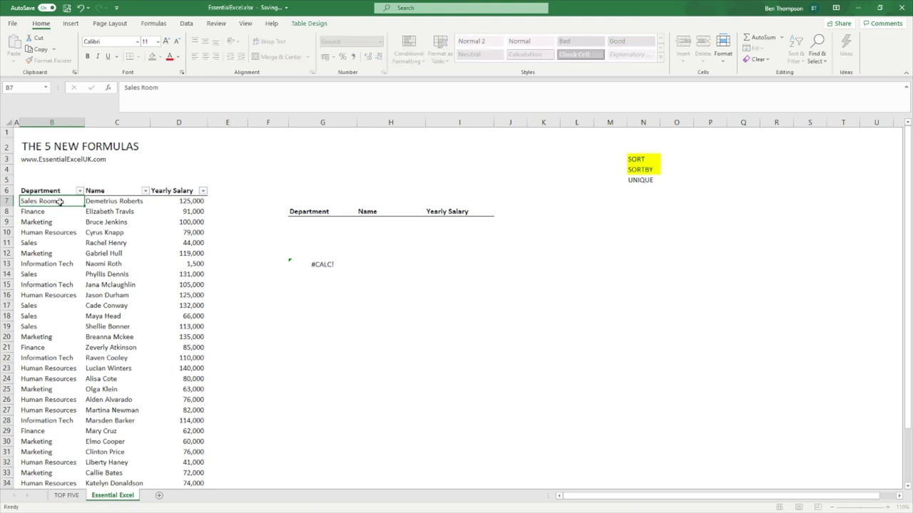
pyautogui.press('Return')
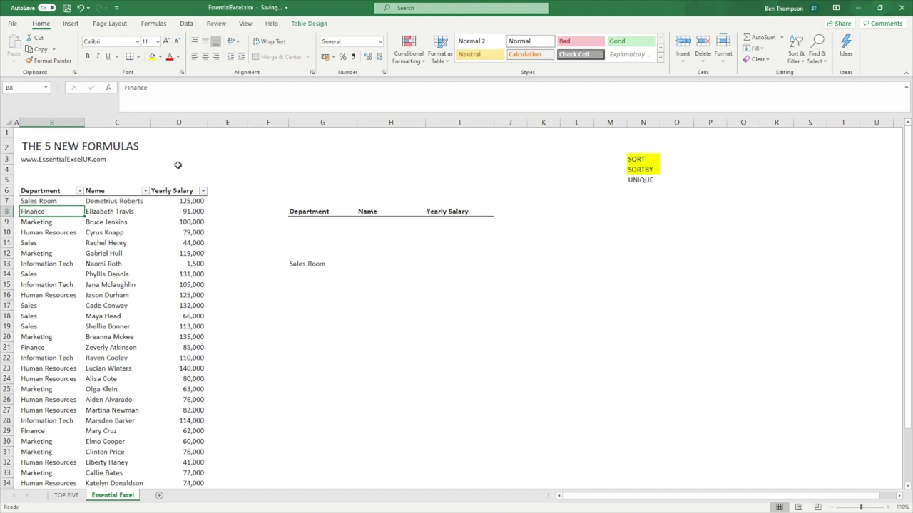
pyautogui.click(61, 242)
pyautogui.doubleClick(60, 242)
pyautogui.write('Floor')
pyautogui.press('Return')
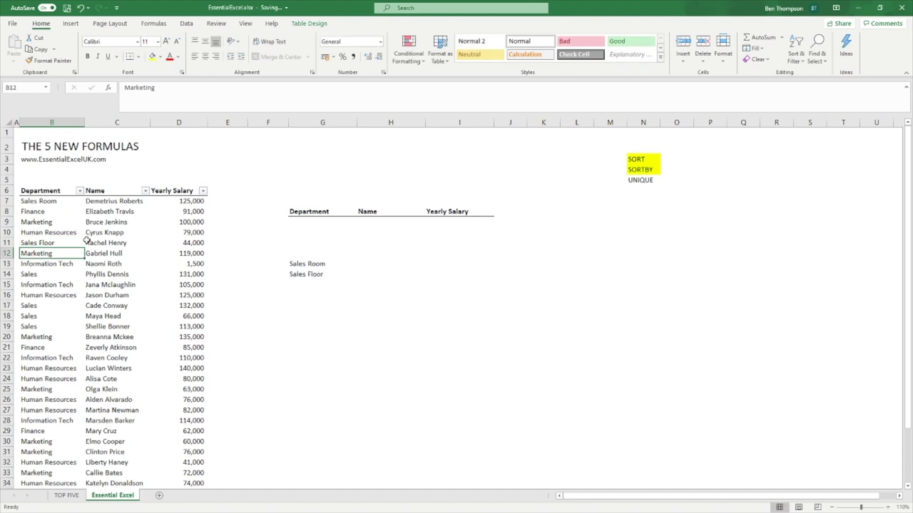
# Step: Set the exactly_once argument of the UNIQUE formula in G13 to FALSE so it returns every distinct department
pyautogui.click(312, 264)
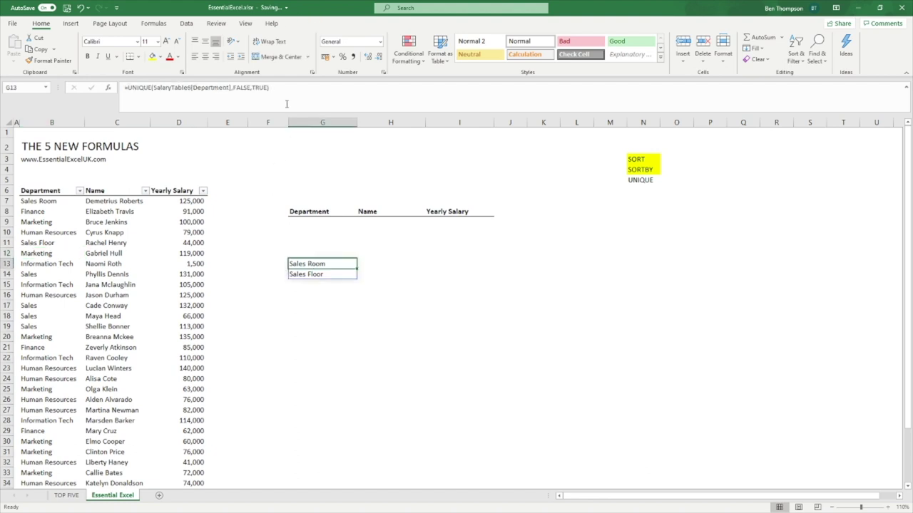
pyautogui.click(266, 88)
pyautogui.doubleClick(261, 88)
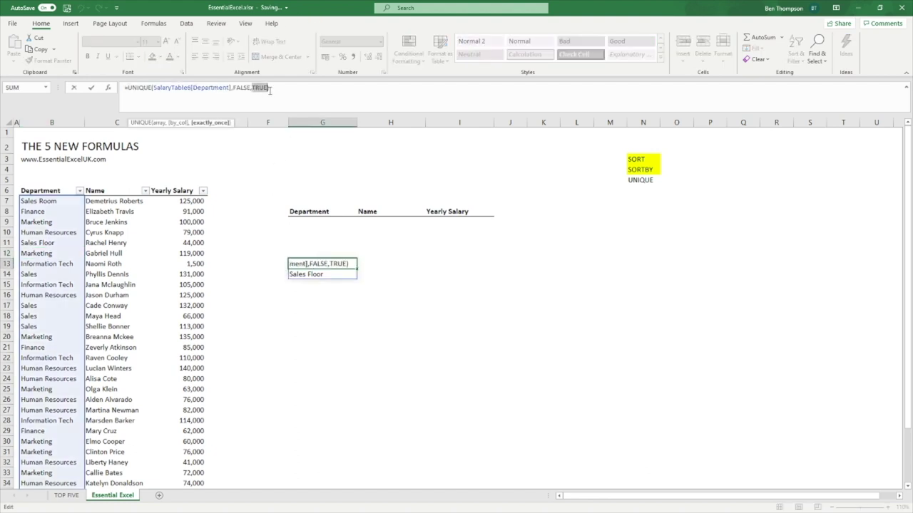
pyautogui.press('BackSpace')
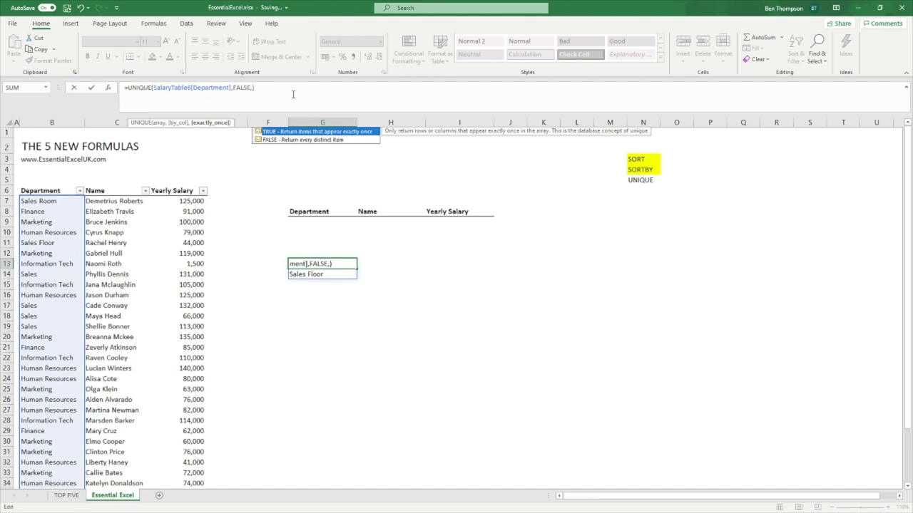
pyautogui.press('Down')
pyautogui.press('Tab')
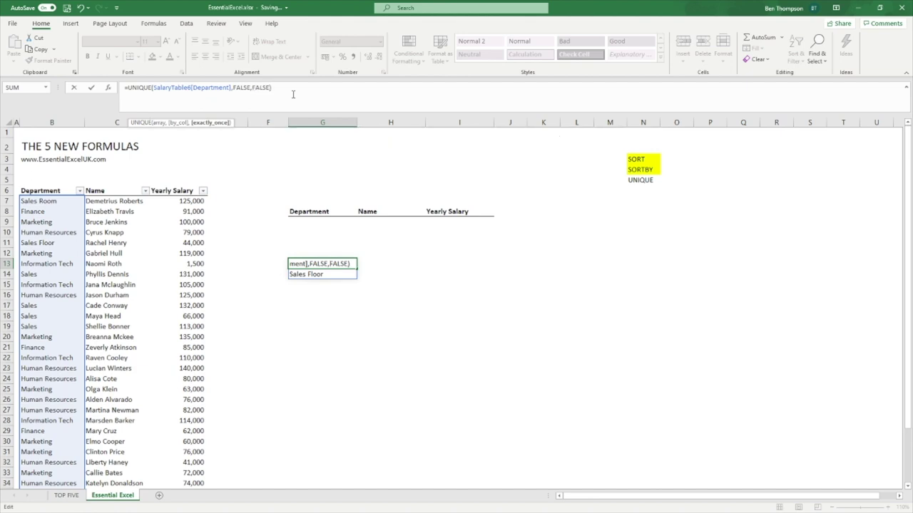
pyautogui.press('Return')
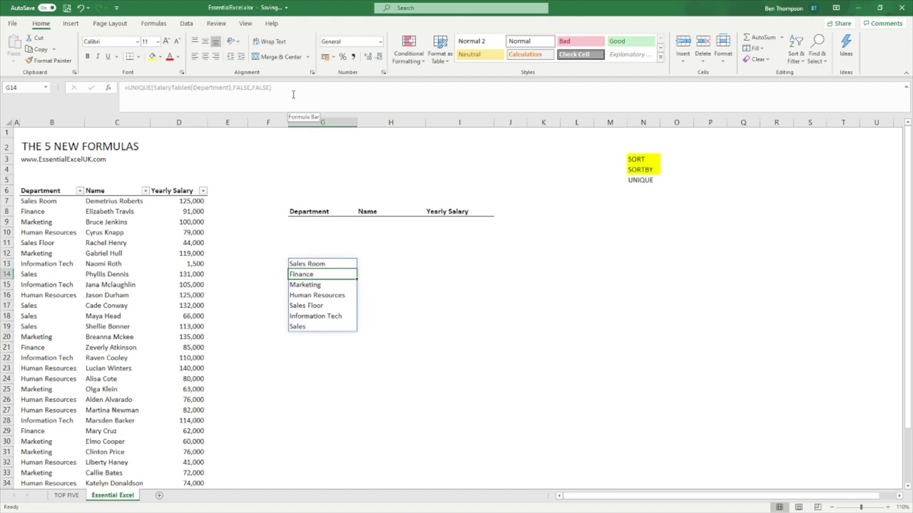
# Step: Set the departments in B7 and B11 of the source table back to Sales and reselect the UNIQUE formula in G13
pyautogui.click(315, 264)
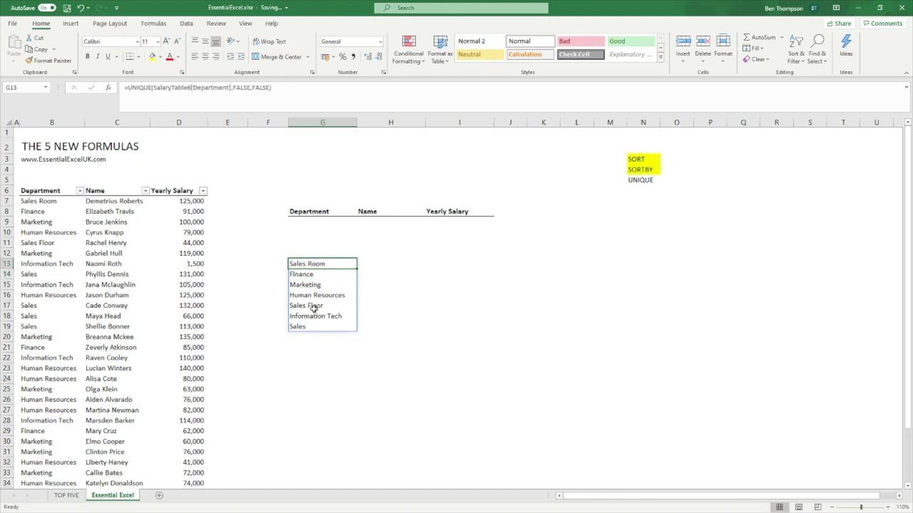
pyautogui.click(56, 201)
pyautogui.write('S')
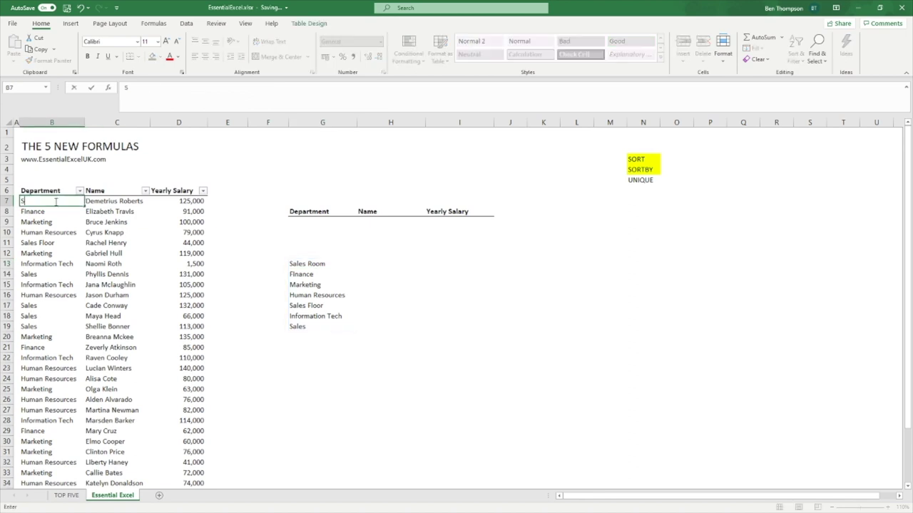
pyautogui.write('ales')
pyautogui.press('Return')
pyautogui.press('Down')
pyautogui.press('Down')
pyautogui.press('Down')
pyautogui.write('Sales')
pyautogui.press('Return')
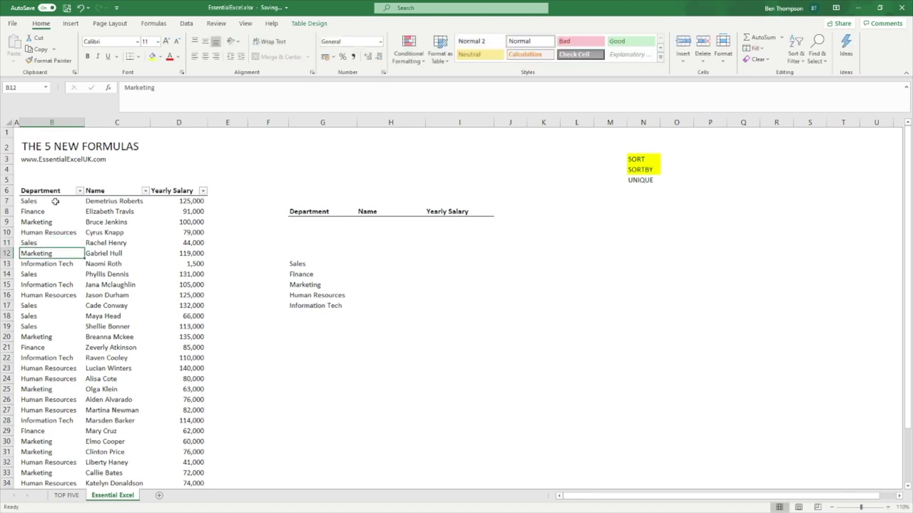
pyautogui.click(298, 264)
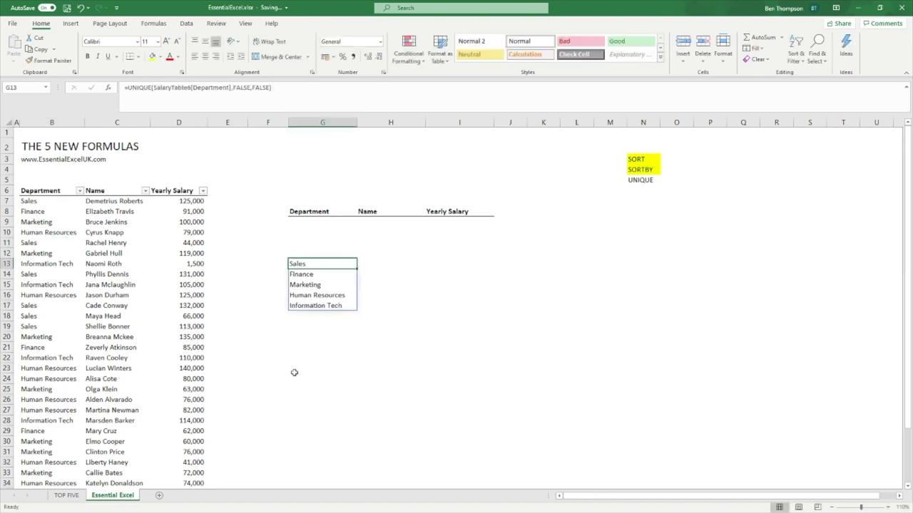